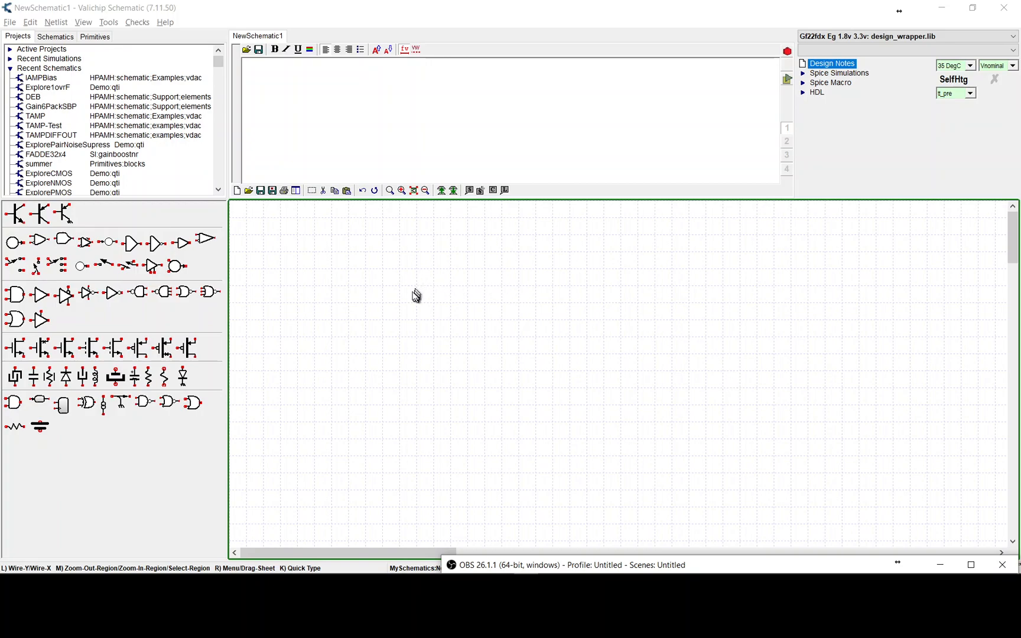
Draw two horizontal wires crossed by one vertical wire, and delete their middle sections to leave six separate stubs
{"action": "left_click_drag", "start_coordinate": [416, 286], "coordinate": [536, 286]}
{"action": "mouse_move", "coordinate": [417, 320]}
{"action": "left_mouse_down"}
{"action": "mouse_move", "coordinate": [550, 327]}
{"action": "mouse_move", "coordinate": [536, 319]}
{"action": "left_mouse_up"}
{"action": "left_click_drag", "start_coordinate": [476, 252], "coordinate": [485, 353]}
{"action": "left_click_drag", "start_coordinate": [449, 267], "coordinate": [503, 341]}
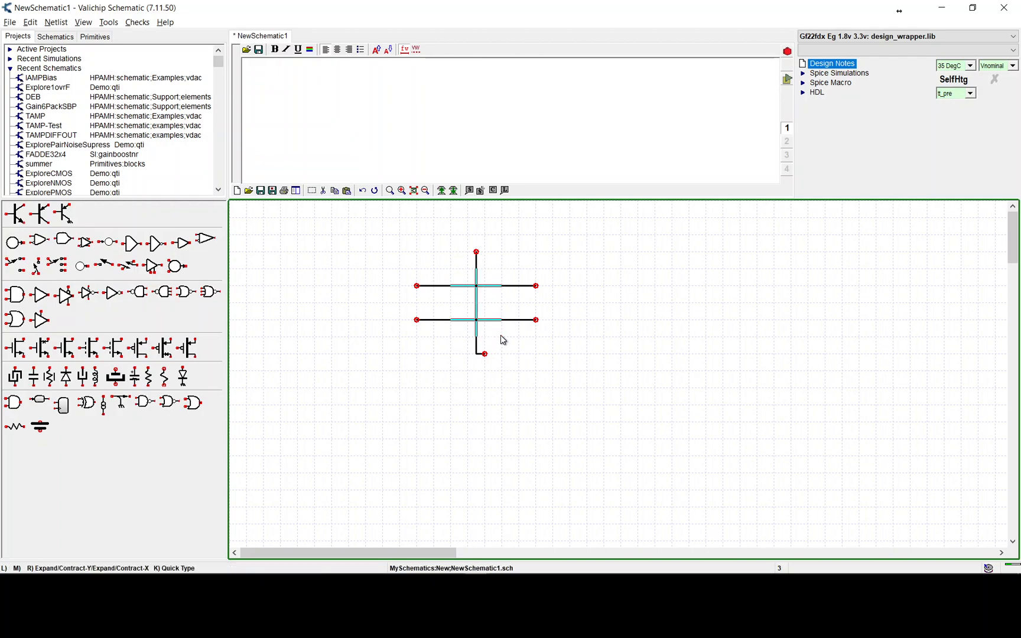
{"action": "key", "text": "Delete"}
{"action": "left_click", "coordinate": [481, 354]}
Add a port to the outer end of each of the six stubs, and turn the upper and lower port labels horizontal
{"action": "double_click", "coordinate": [415, 287]}
{"action": "double_click", "coordinate": [416, 321]}
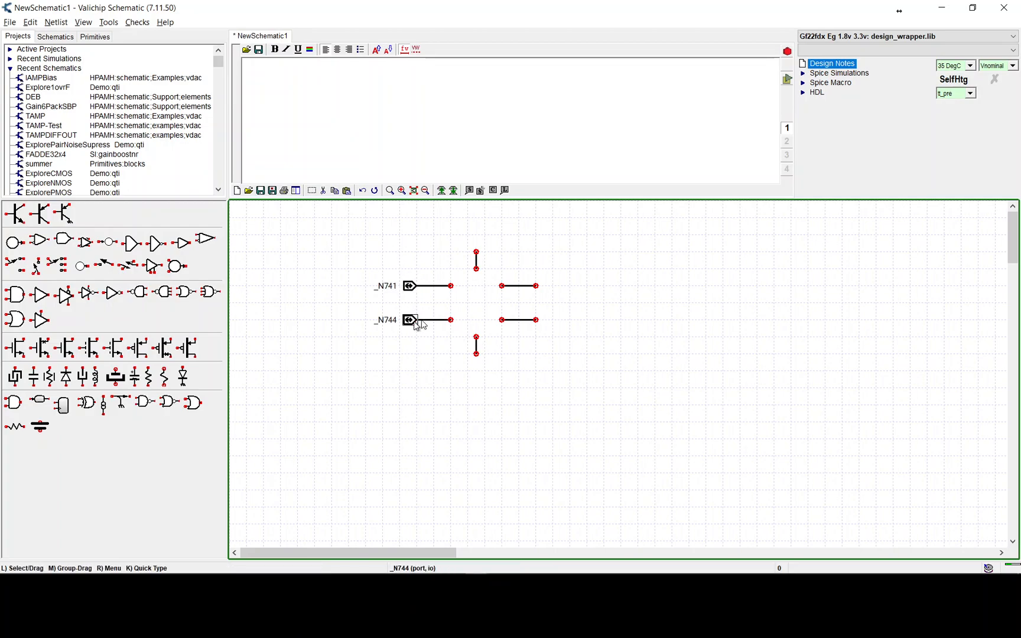
{"action": "double_click", "coordinate": [538, 288]}
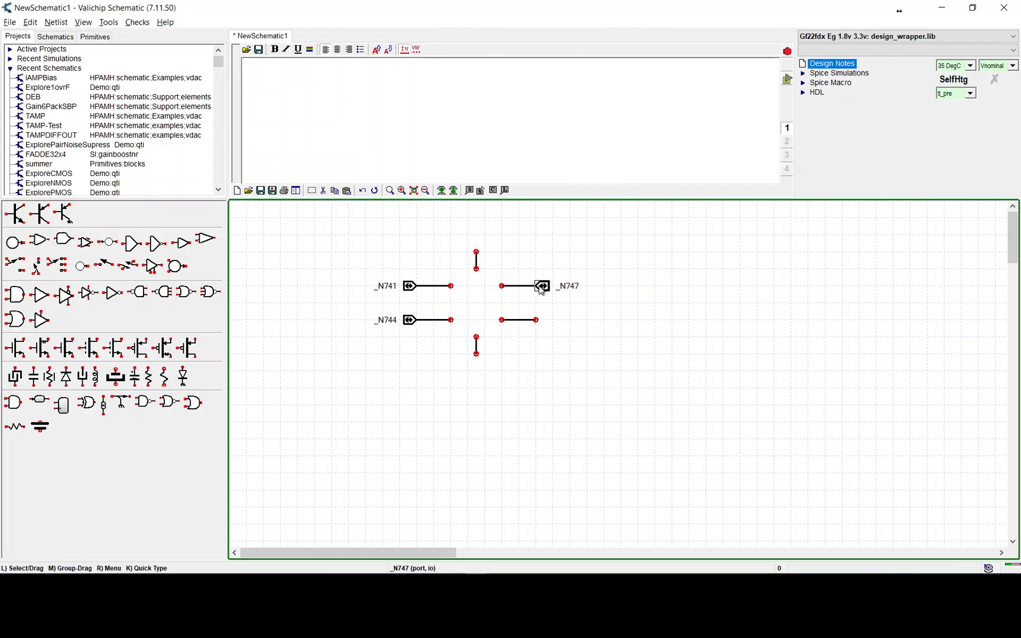
{"action": "double_click", "coordinate": [538, 321]}
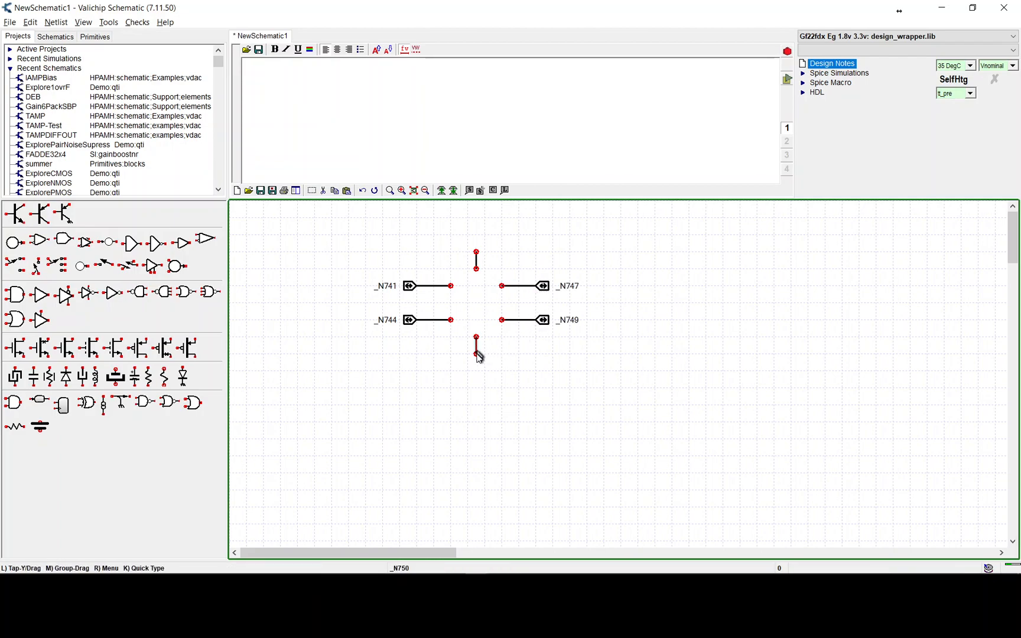
{"action": "double_click", "coordinate": [477, 355]}
{"action": "double_click", "coordinate": [477, 252]}
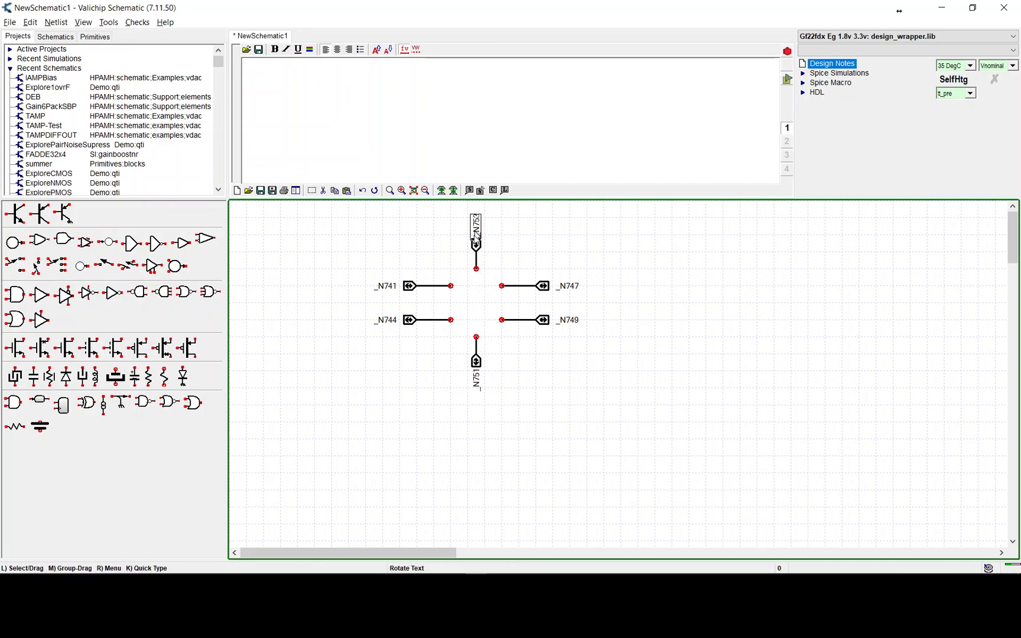
{"action": "left_click", "coordinate": [477, 232]}
{"action": "left_click", "coordinate": [476, 388]}
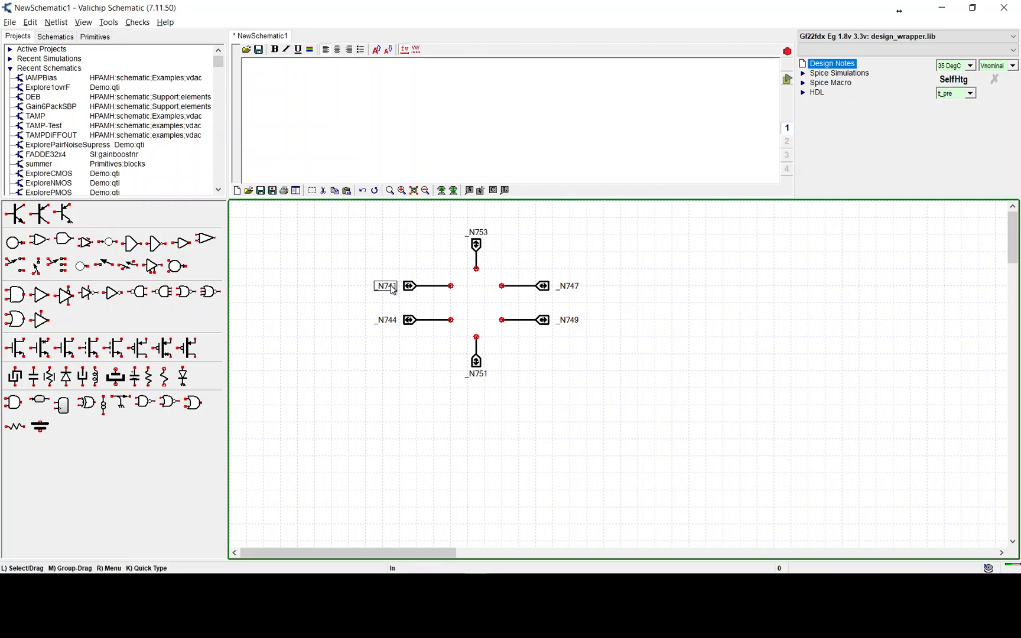
Name the two left-hand ports In and inverted In (overbar), and the lower port Gnd
{"action": "key", "text": "Return"}
{"action": "key", "text": "Return"}
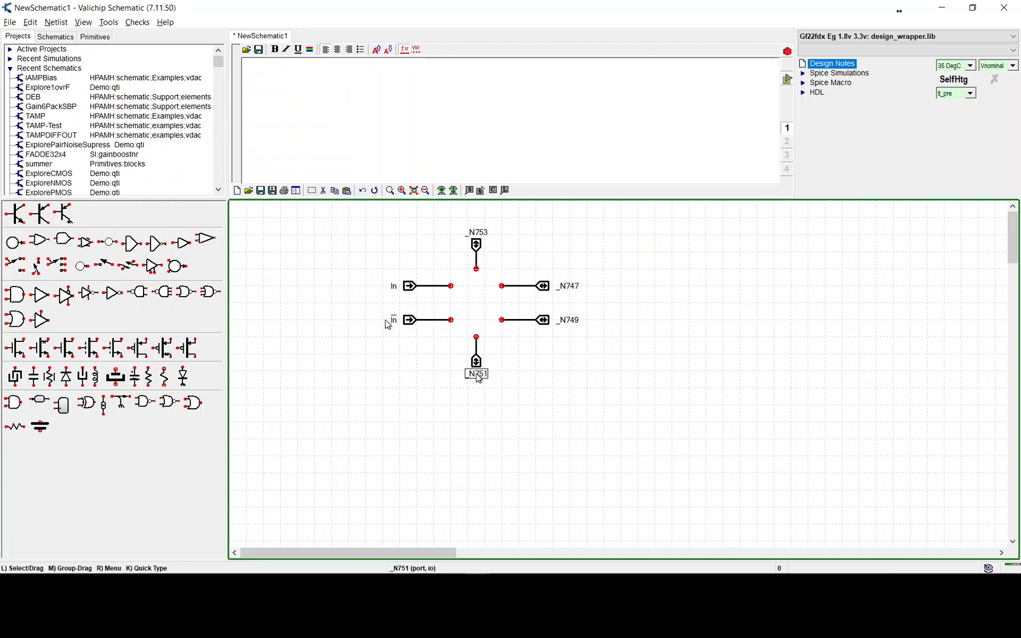
{"action": "type", "text": "Gn"}
{"action": "key", "text": "Return"}
Name the right-hand ports Outb (lower) and Out (upper), and the port above the wires Vcc
{"action": "type", "text": "Outb"}
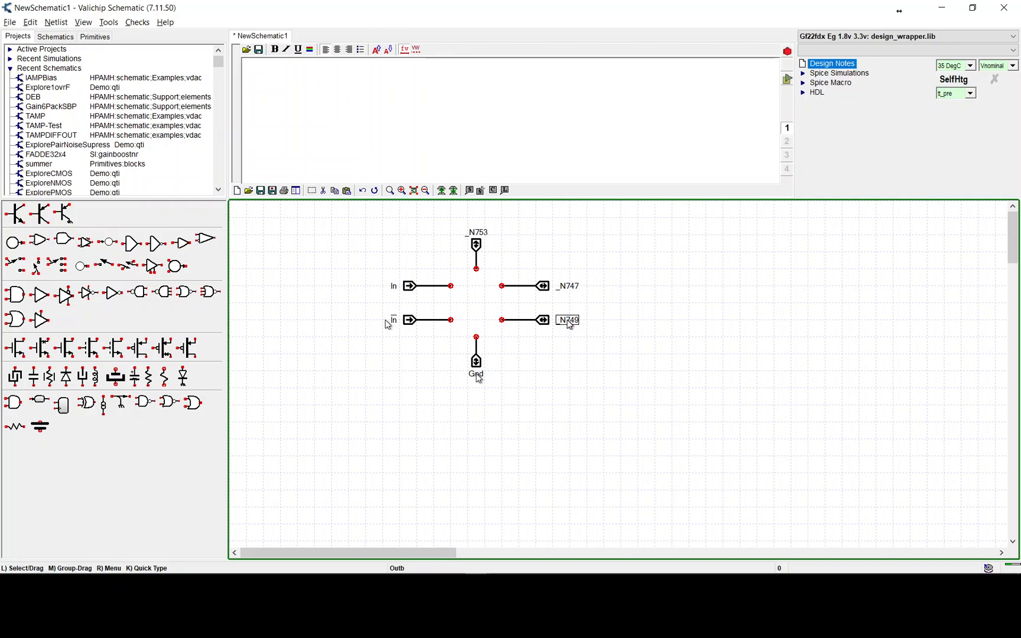
{"action": "key", "text": "Return"}
{"action": "type", "text": "Out"}
{"action": "key", "text": "Return"}
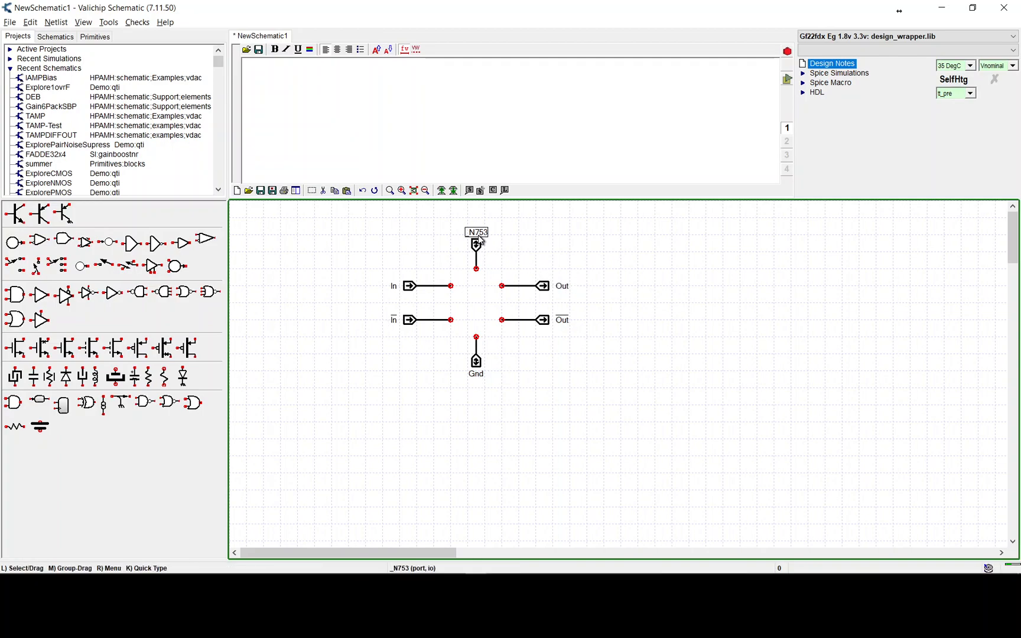
{"action": "key", "text": "shift"}
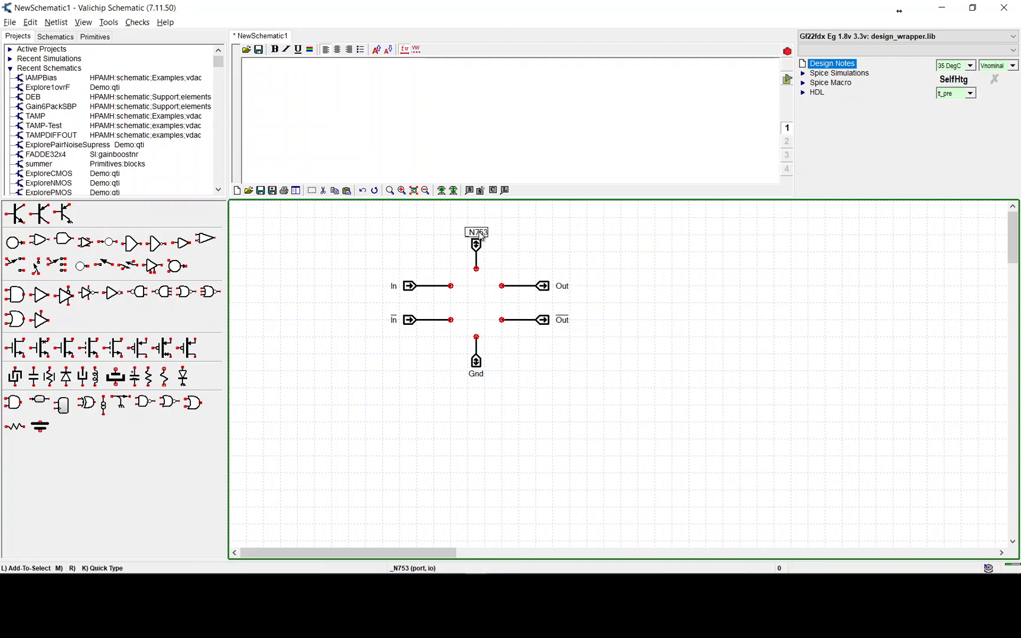
{"action": "type", "text": "Vcc"}
{"action": "key", "text": "Return"}
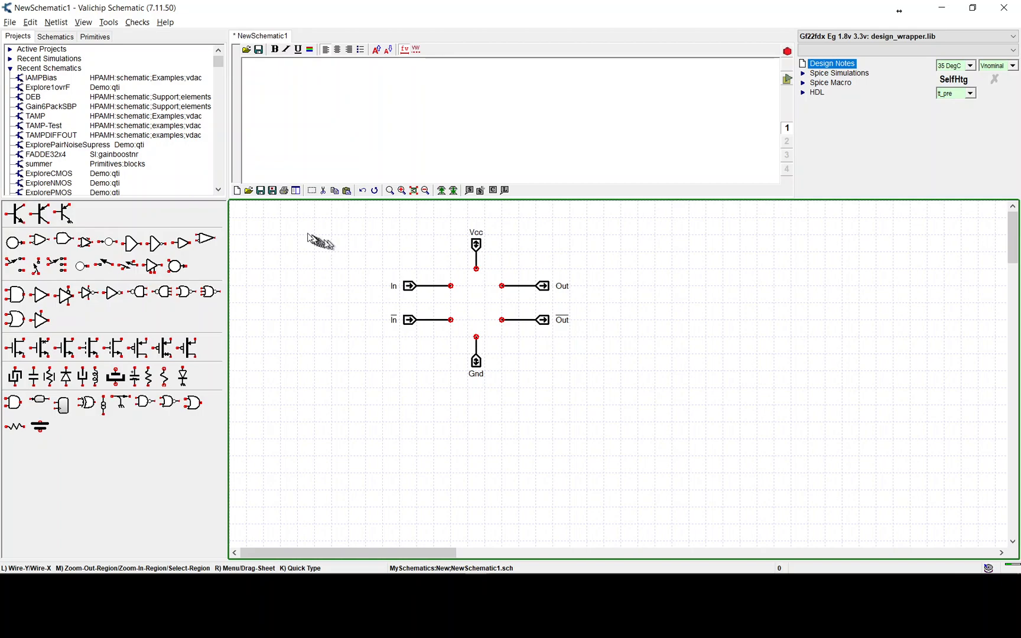
Save the schematic as Example1 in the Icons folder of the Demo library
{"action": "left_click", "coordinate": [261, 191]}
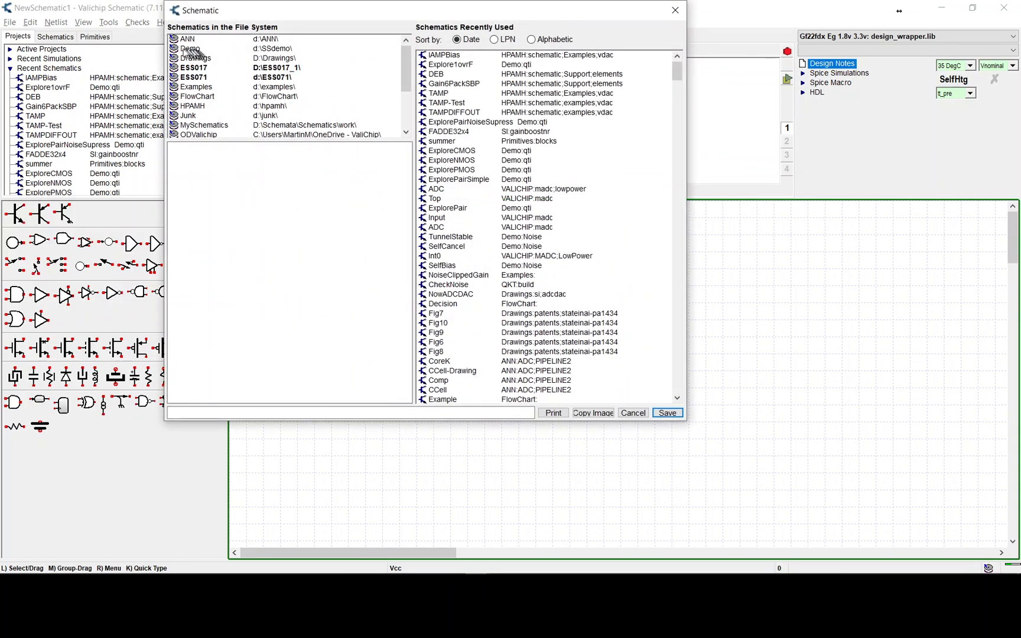
{"action": "double_click", "coordinate": [189, 51]}
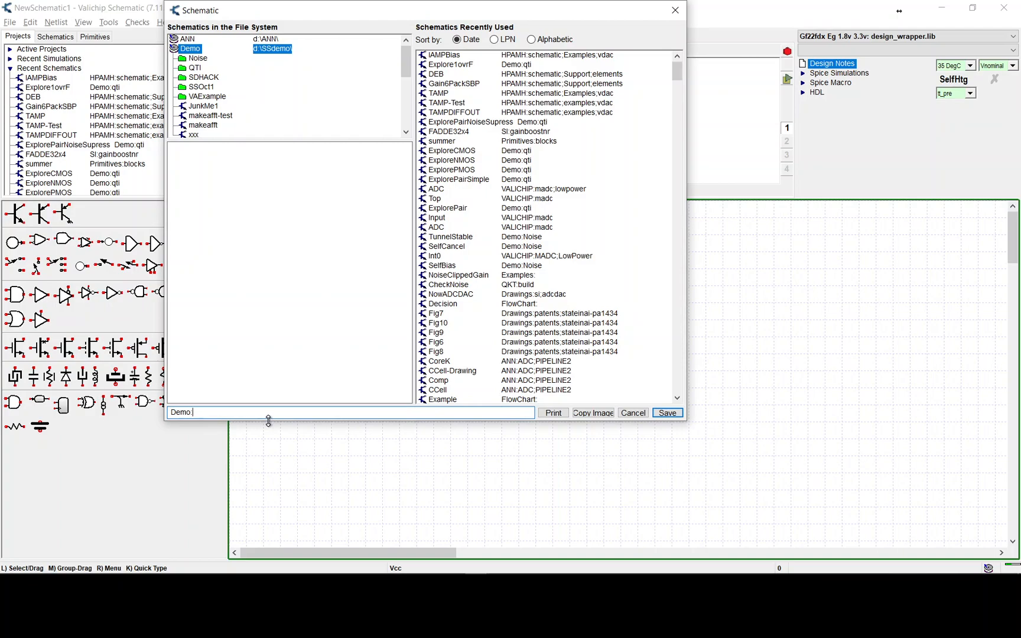
{"action": "type", "text": "Icons;Example1"}
{"action": "left_click", "coordinate": [667, 413]}
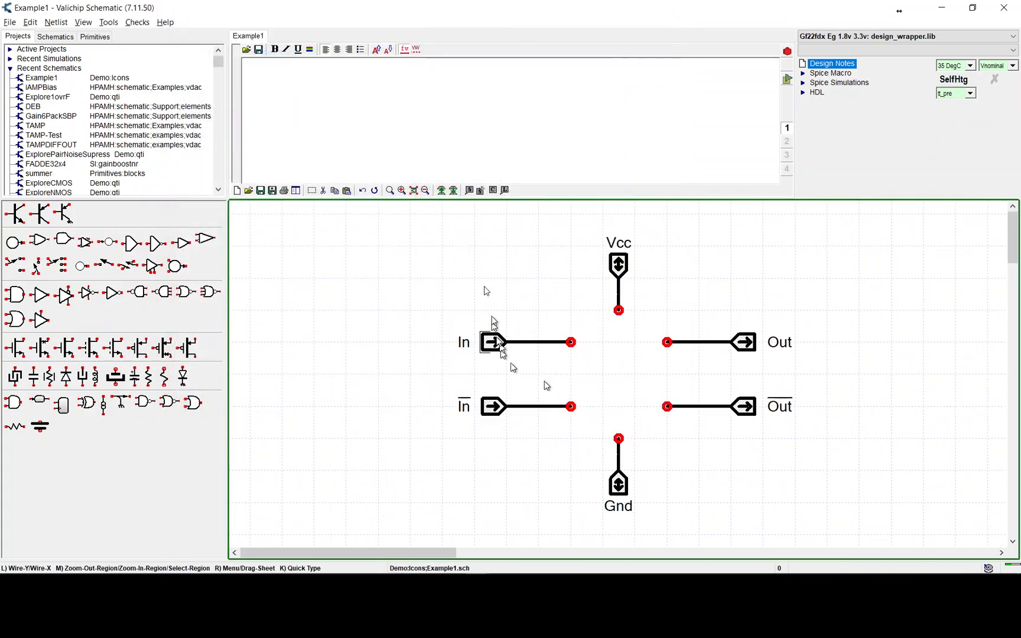
Create a new schematic and place the Example1 schematic in it as an icon
{"action": "left_click", "coordinate": [237, 190]}
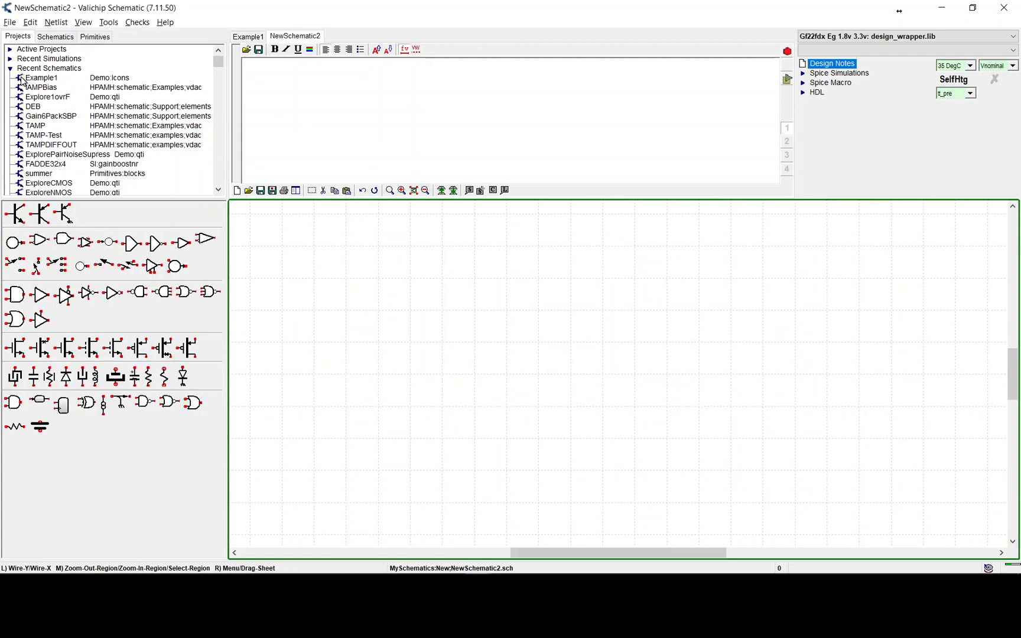
{"action": "left_click_drag", "start_coordinate": [22, 79], "coordinate": [669, 445]}
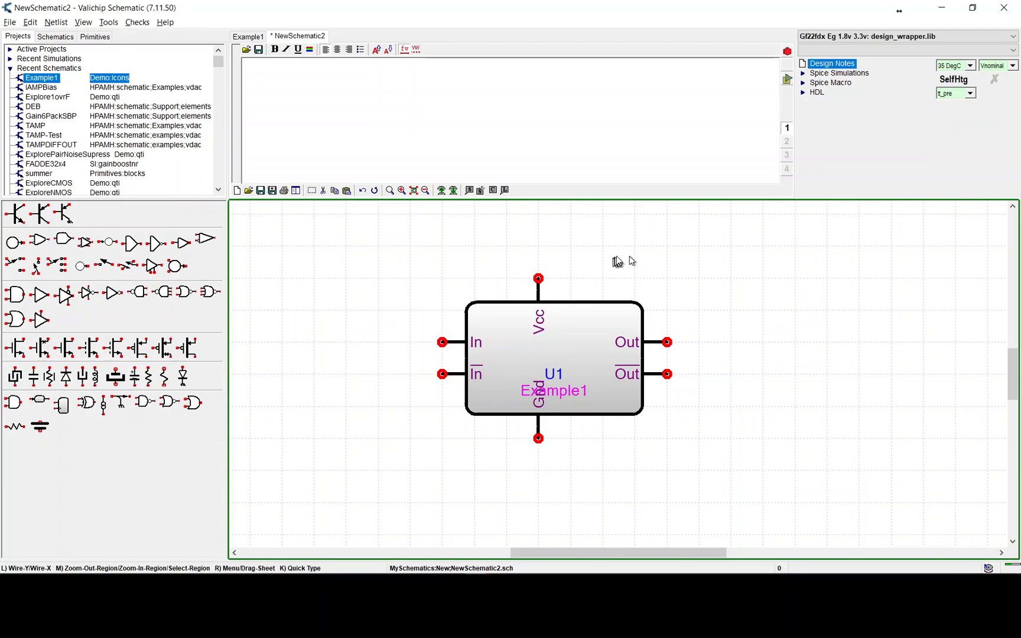
Turn the icon's Vcc and Gnd labels horizontal, and rearrange the U1 and Example1 labels so they no longer overlap
{"action": "key", "text": "r"}
{"action": "key", "text": "r"}
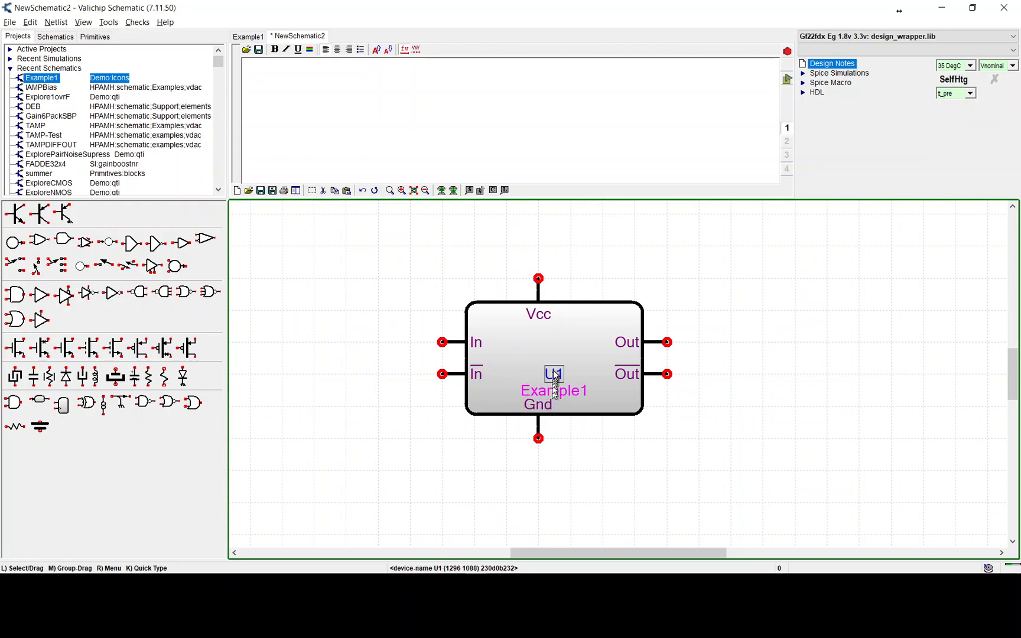
{"action": "left_click_drag", "start_coordinate": [605, 315], "coordinate": [605, 315]}
{"action": "left_click_drag", "start_coordinate": [547, 390], "coordinate": [529, 364]}
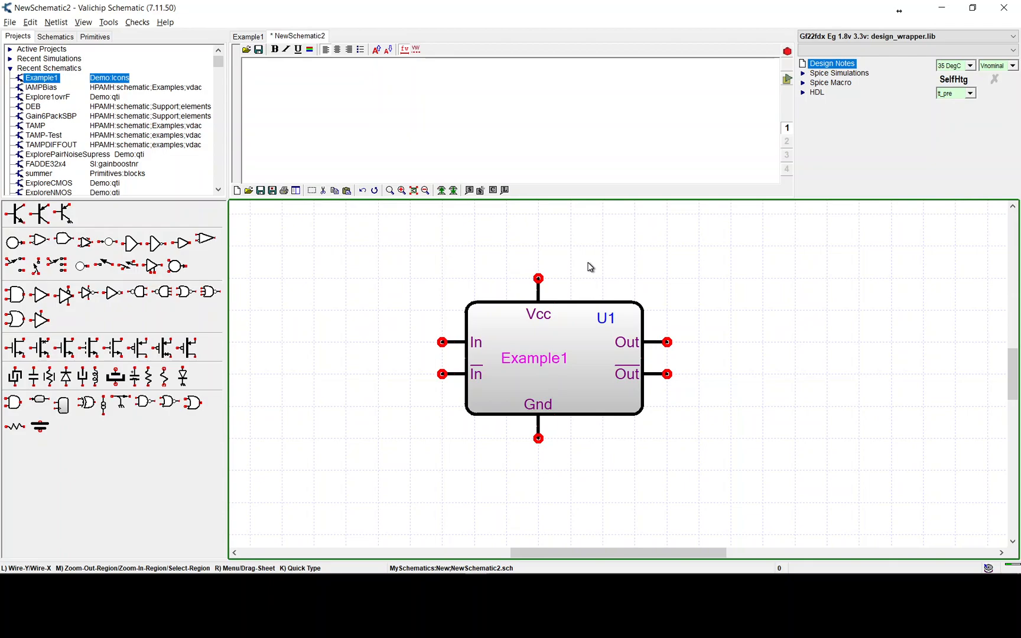
Contract the Example1 icon horizontally, and move its Example1 label above the body and U1 to the centre
{"action": "key", "text": "ctrl"}
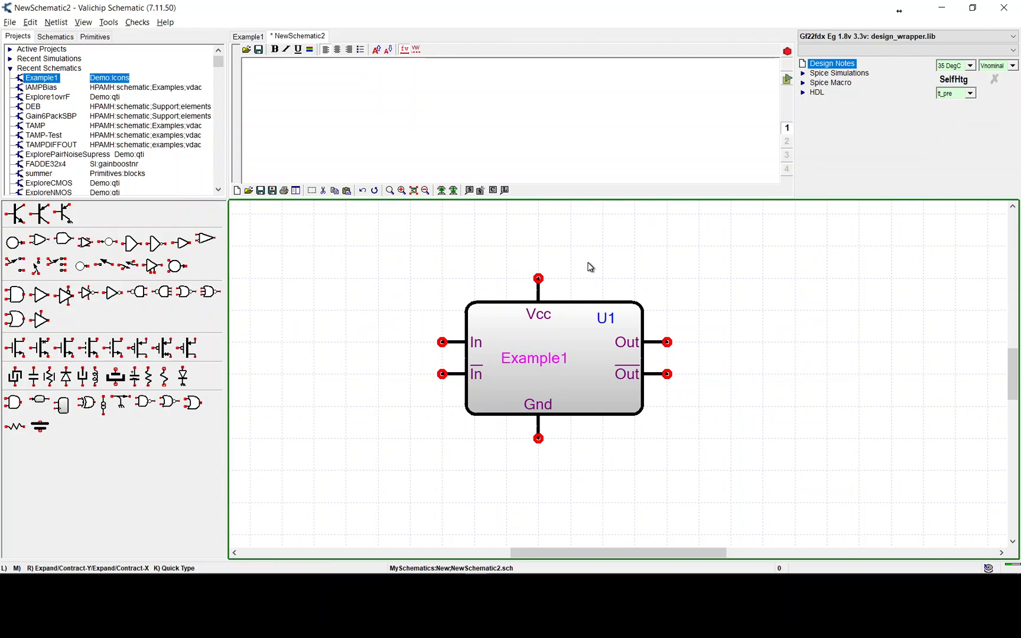
{"action": "right_click_drag", "start_coordinate": [588, 267], "coordinate": [479, 263], "text": "ctrl"}
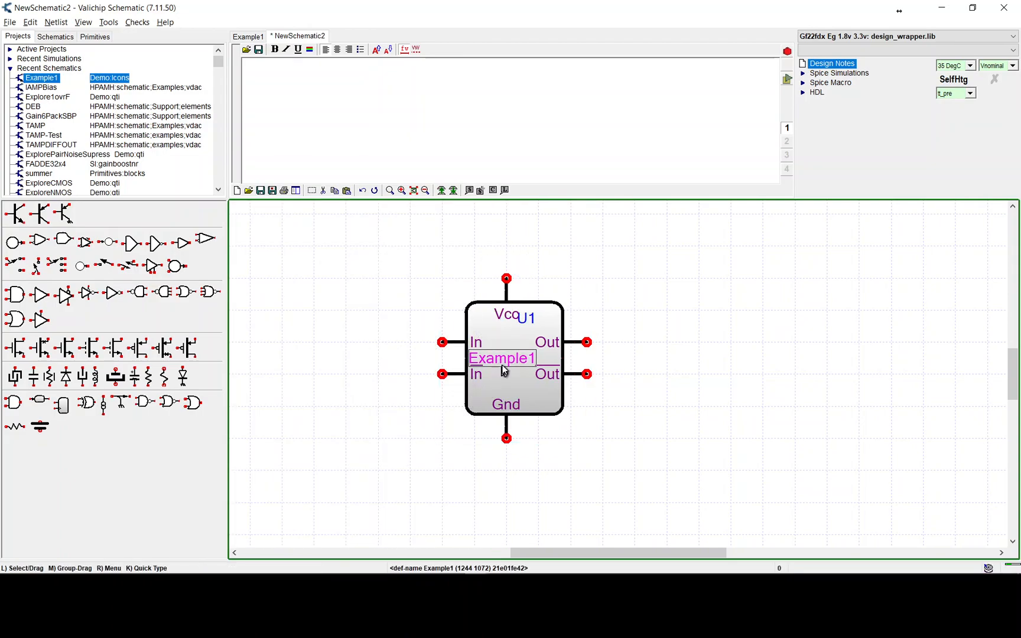
{"action": "left_click_drag", "start_coordinate": [532, 338], "coordinate": [558, 289]}
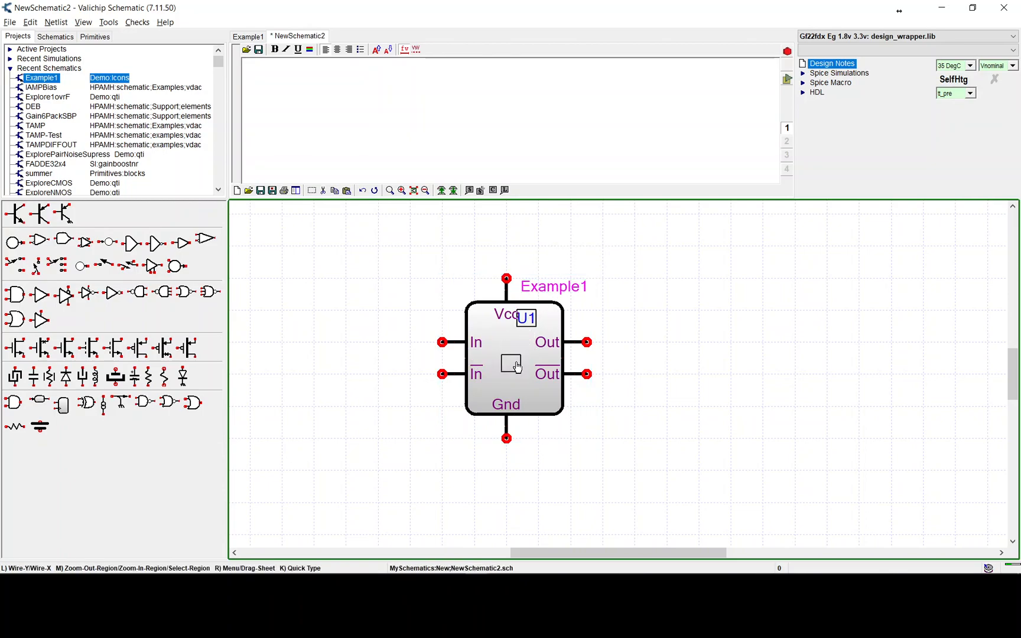
{"action": "left_click", "coordinate": [517, 365]}
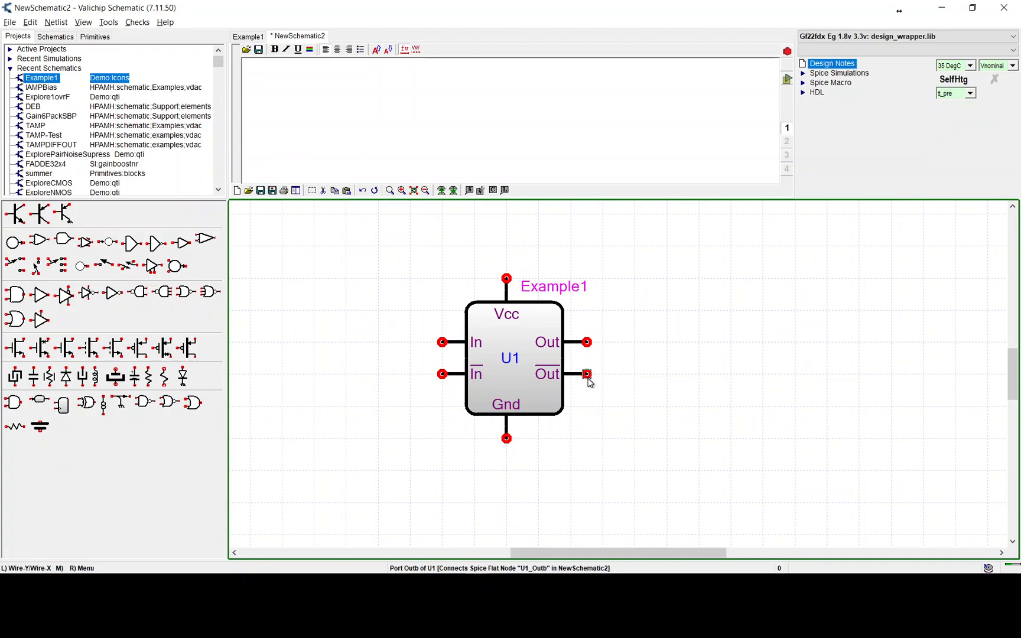
Try moving the Outb pin down the icon's edge, and undo the move
{"action": "left_click_drag", "start_coordinate": [588, 376], "coordinate": [589, 400]}
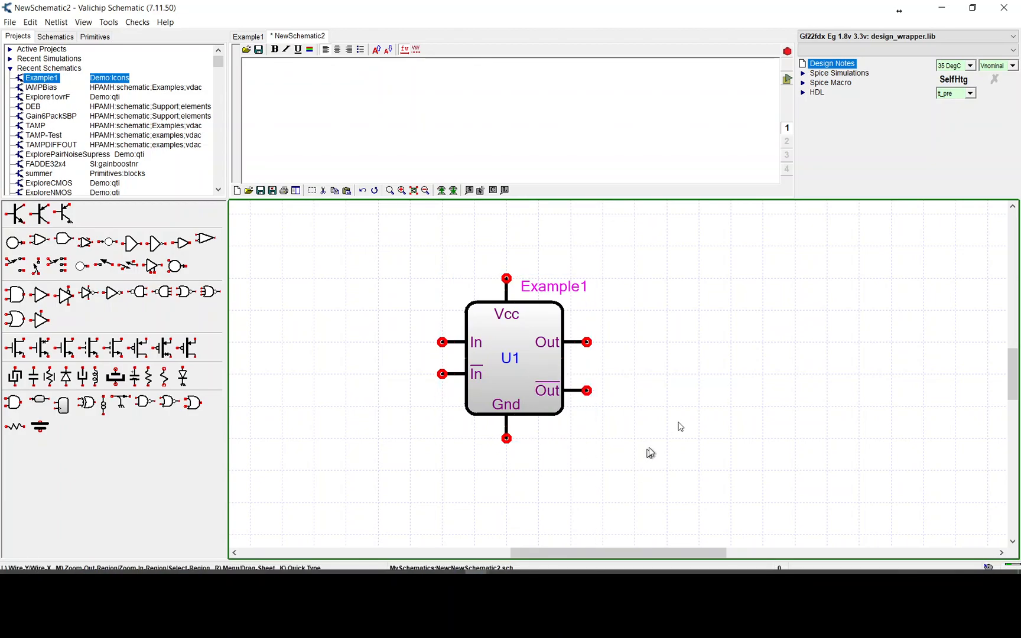
{"action": "key", "text": "ctrl+z"}
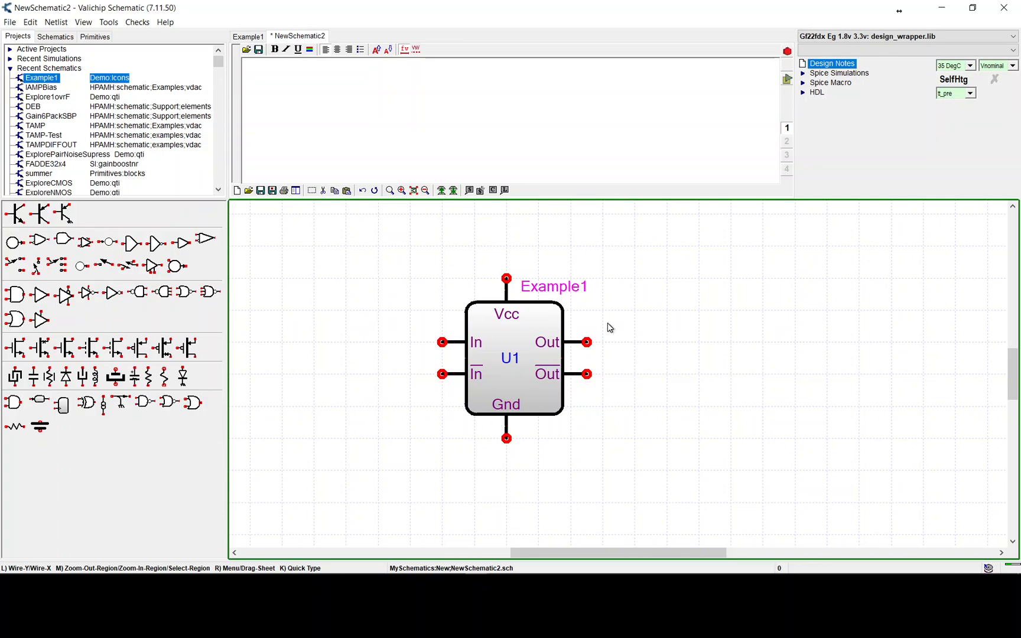
Expand the Example1 icon vertically above its In and Out pins and again below them
{"action": "left_click_drag", "start_coordinate": [603, 324], "coordinate": [606, 310], "text": "shift"}
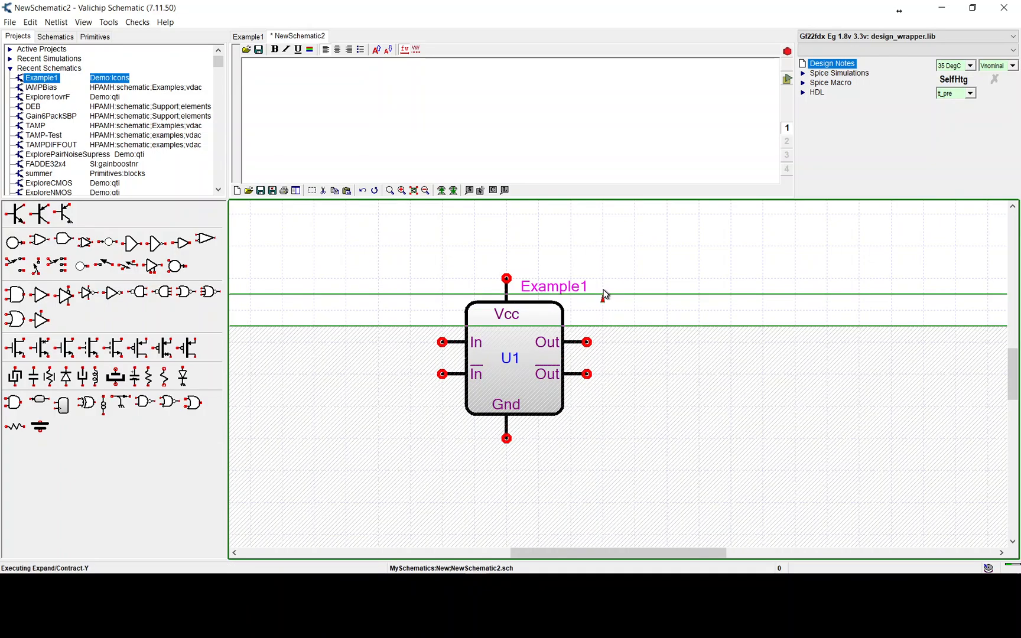
{"action": "left_click", "coordinate": [603, 293]}
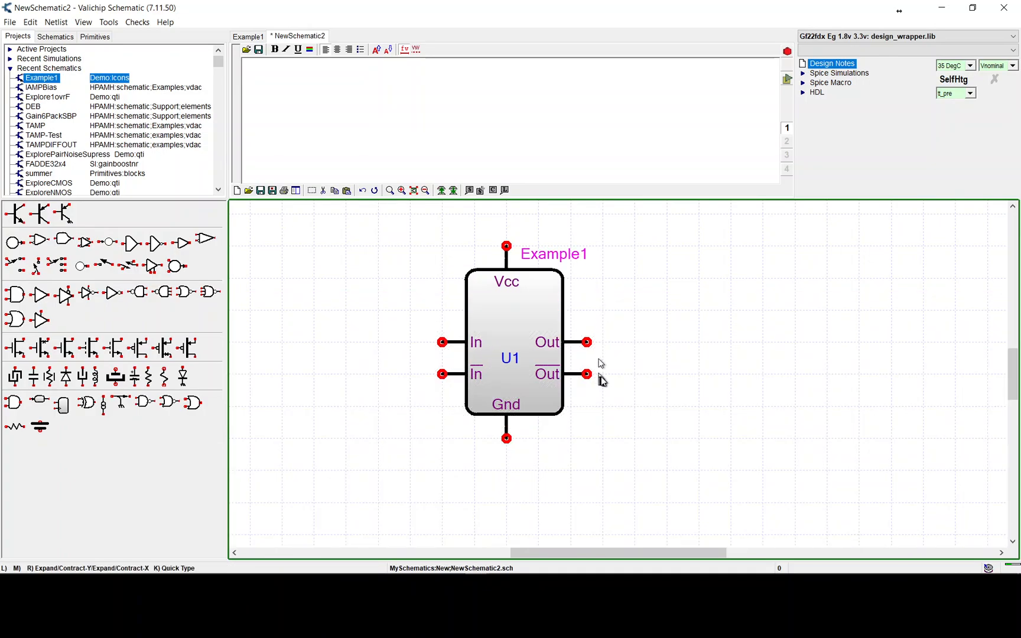
{"action": "left_click", "coordinate": [621, 361]}
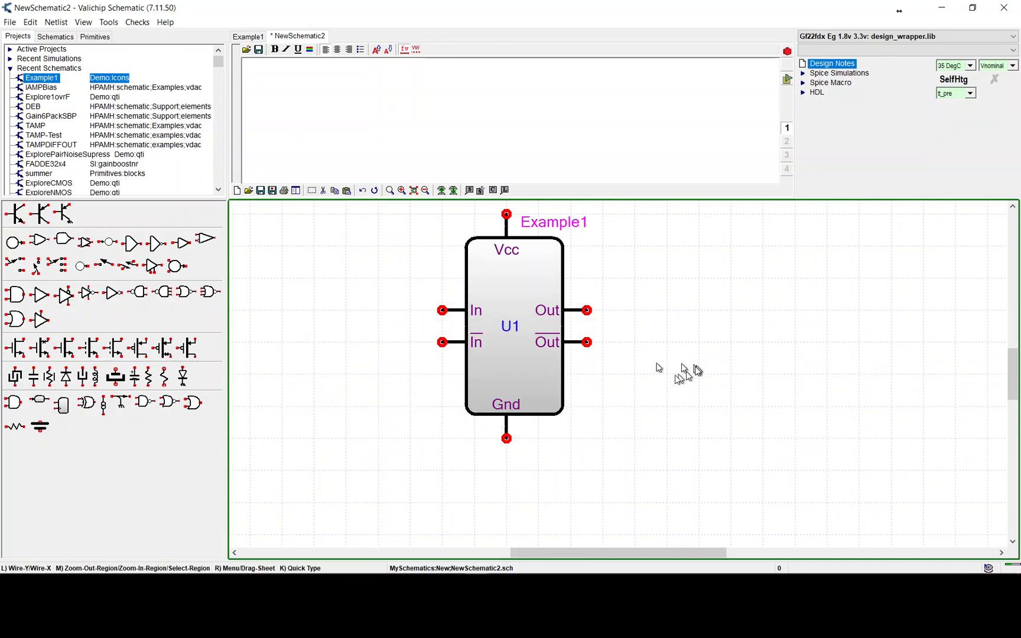
Move the Out pin above the In pin and the Outb pin below the inverted In pin on the icon's left edge
{"action": "left_click", "coordinate": [562, 324]}
{"action": "left_click", "coordinate": [547, 314]}
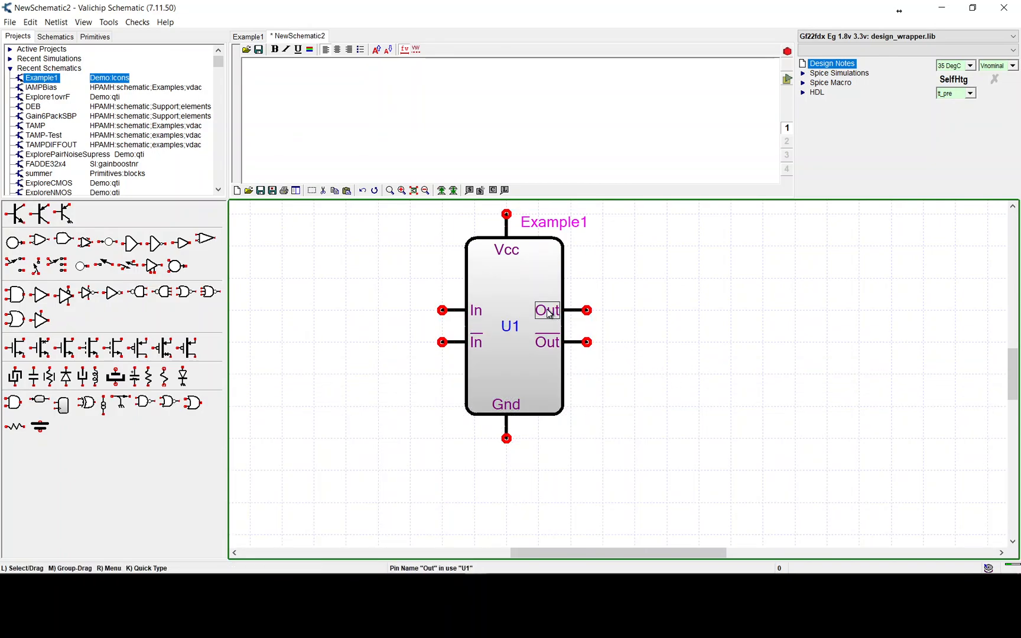
{"action": "left_click", "coordinate": [539, 345]}
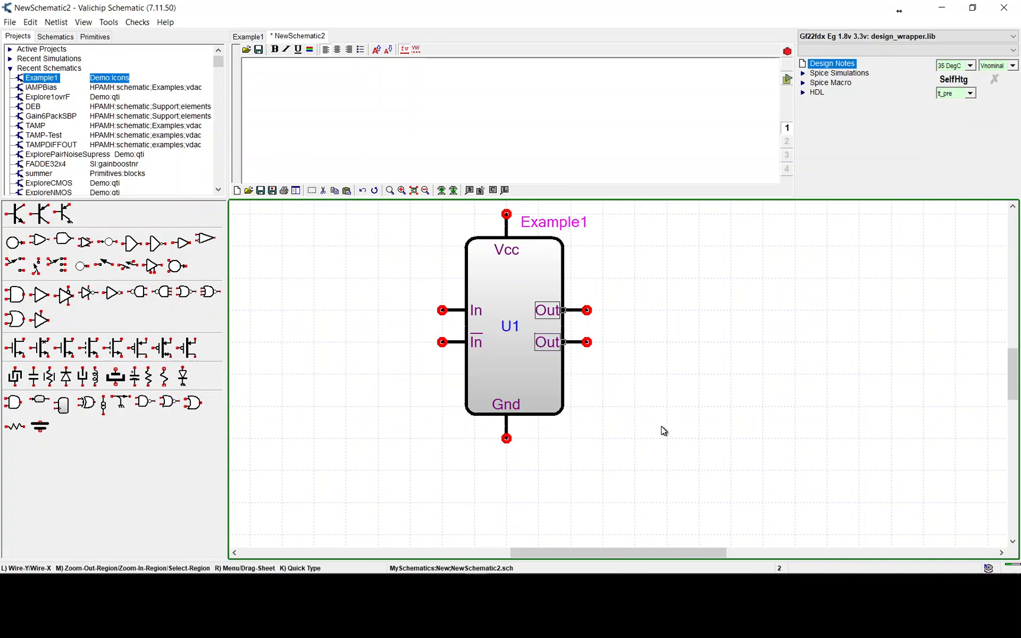
{"action": "left_click", "coordinate": [442, 277]}
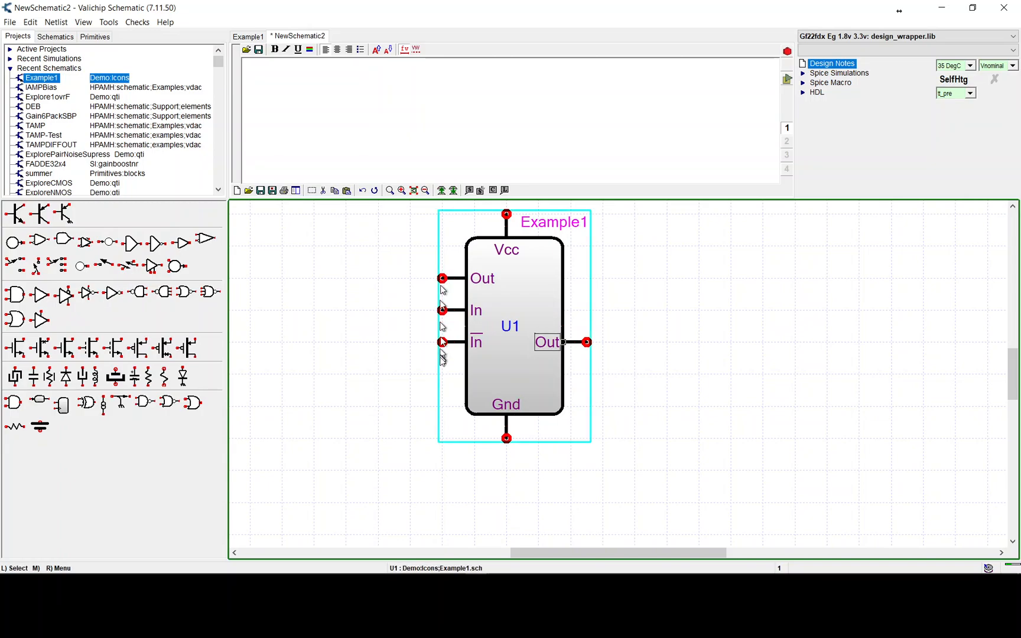
{"action": "left_click", "coordinate": [441, 374]}
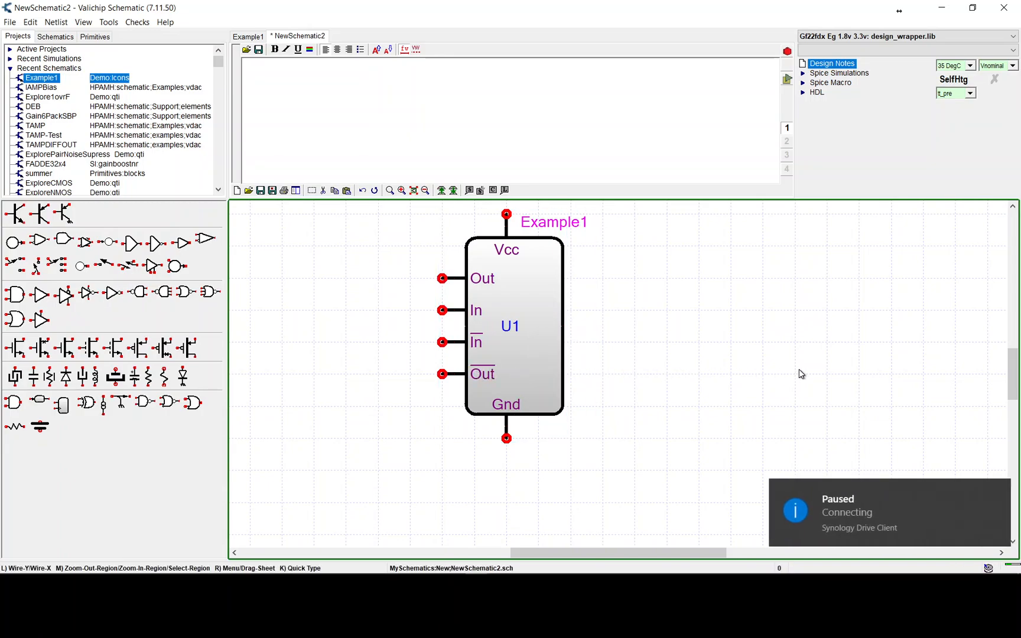
Undo the Out and Outb pin moves and both vertical expansions of the icon
{"action": "key", "text": "ctrl"}
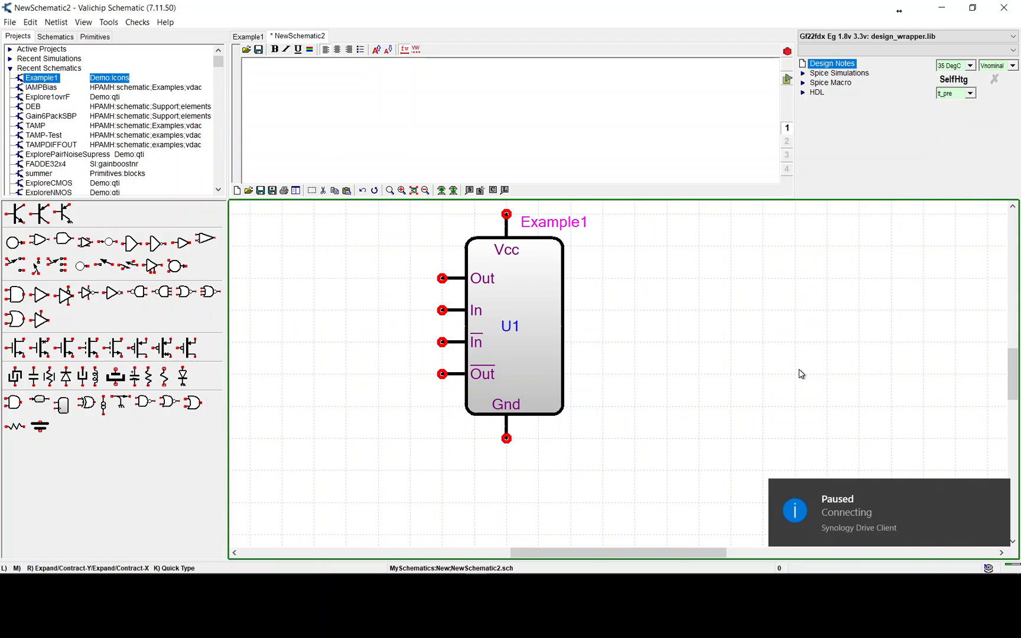
{"action": "key", "text": "ctrl+z"}
{"action": "key", "text": "ctrl+z"}
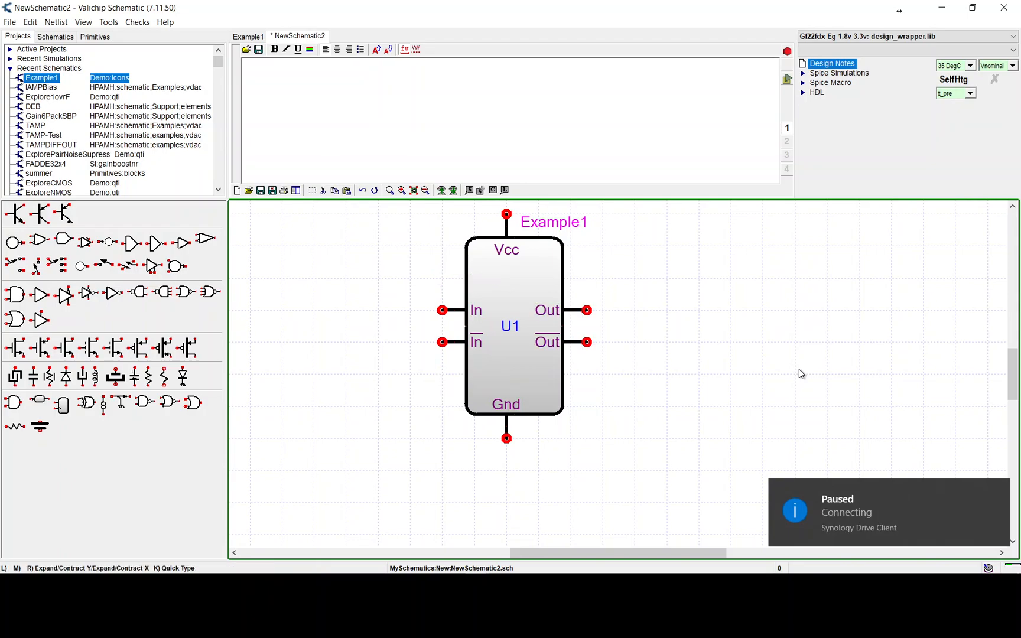
{"action": "key", "text": "ctrl+z"}
{"action": "key", "text": "ctrl+z"}
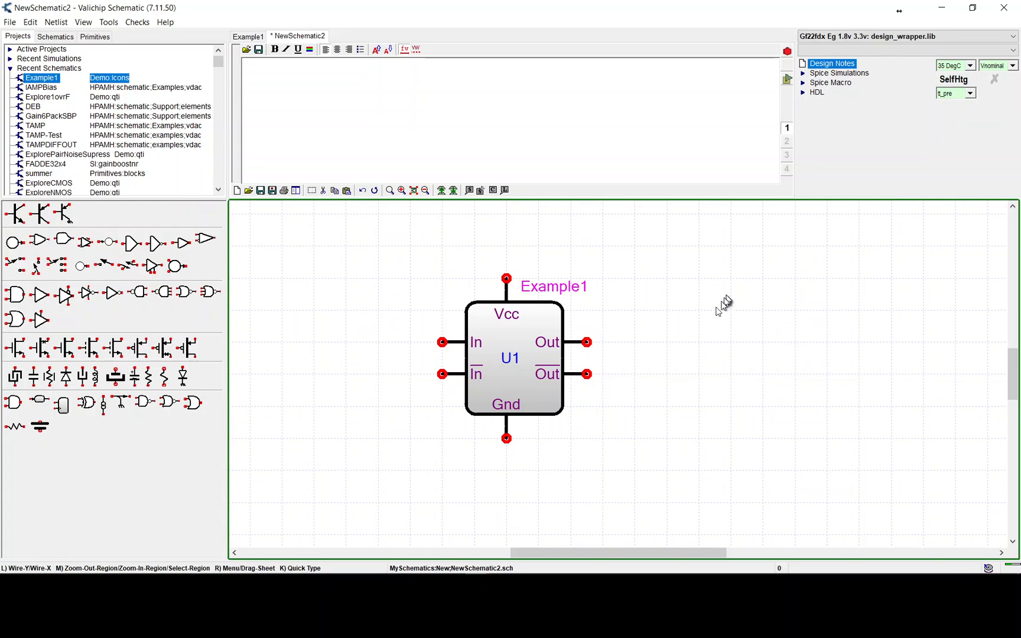
Add a Bubble decoration to the Outb and Inb pins of the Example1 icon
{"action": "left_click", "coordinate": [562, 380]}
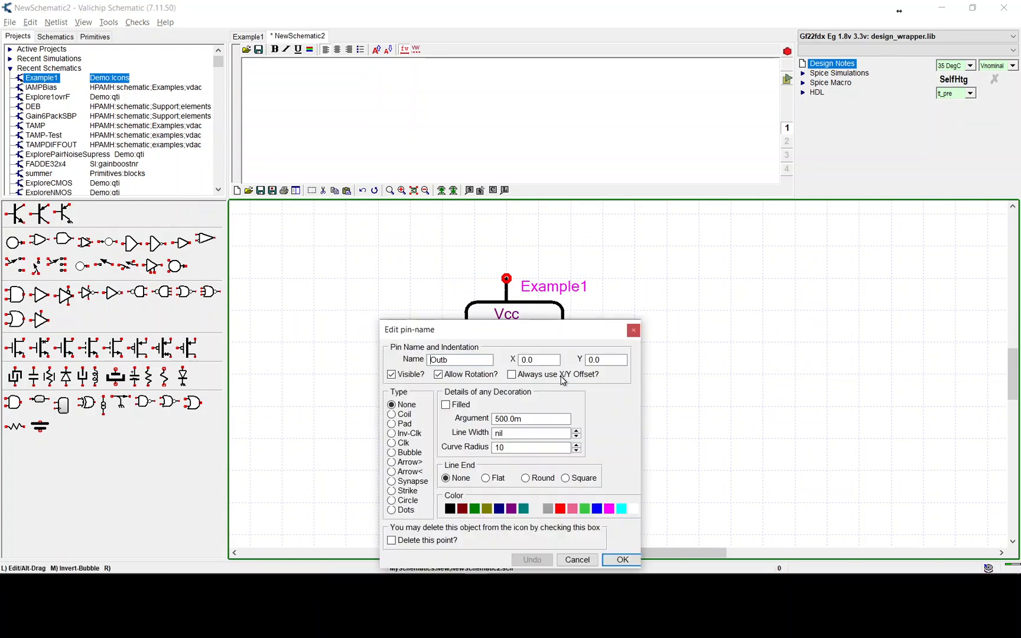
{"action": "left_click", "coordinate": [393, 453]}
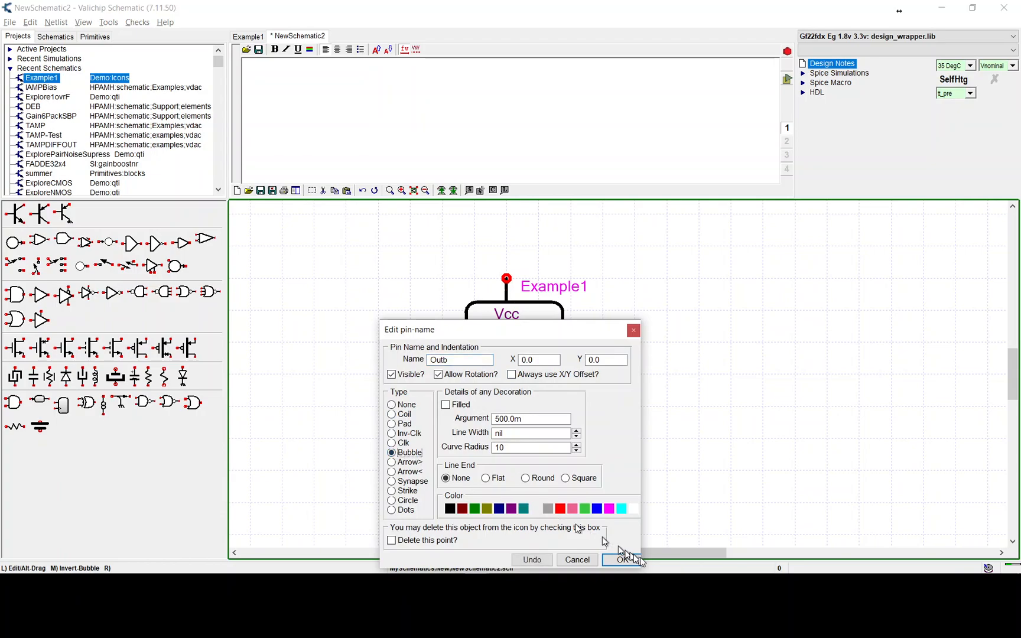
{"action": "left_click", "coordinate": [623, 559]}
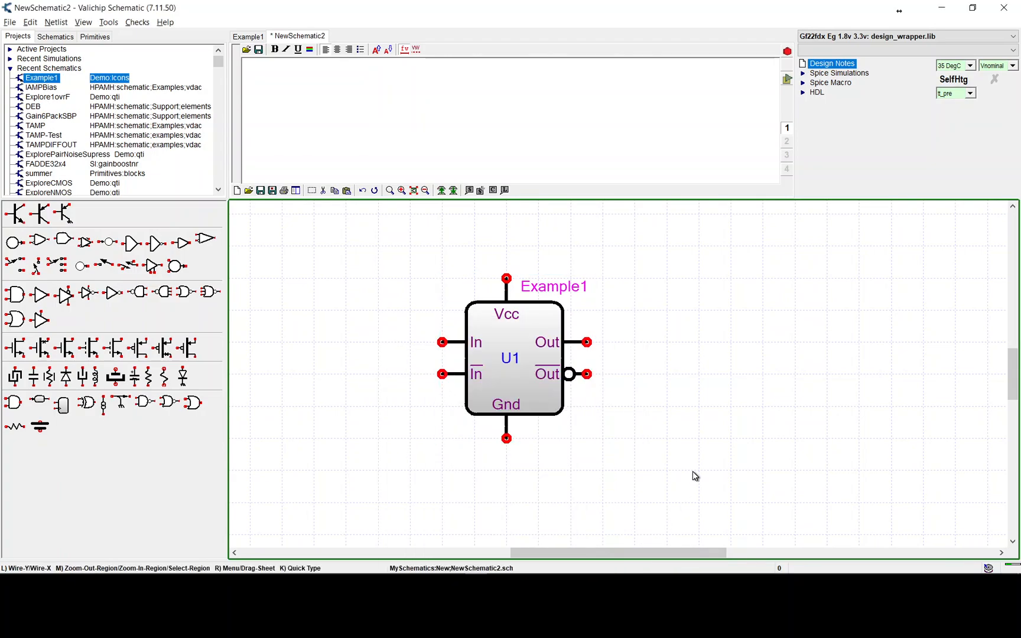
{"action": "left_click", "coordinate": [464, 377]}
{"action": "left_click", "coordinate": [405, 453]}
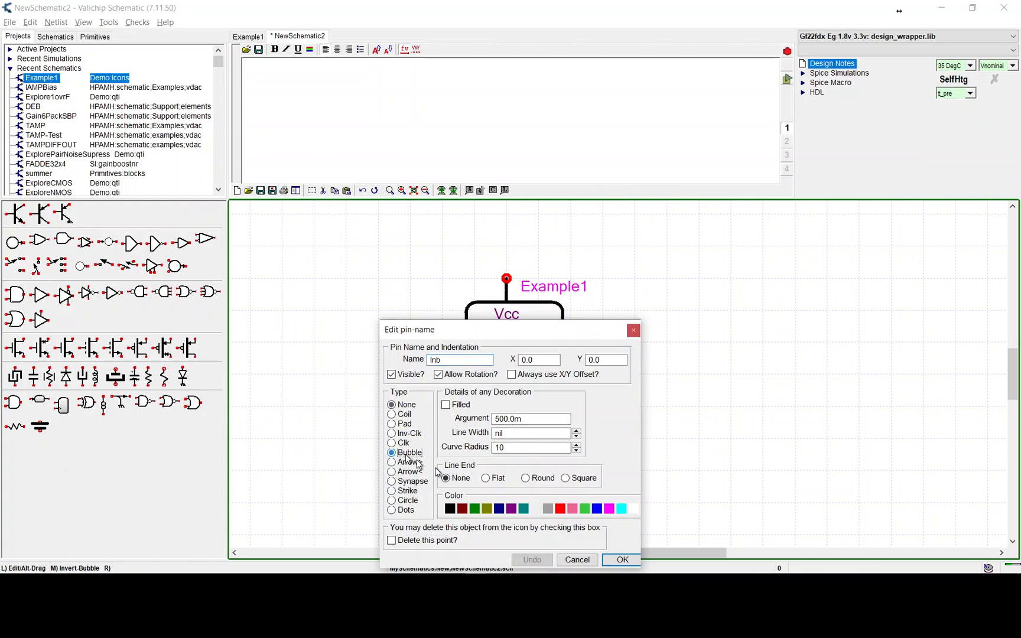
{"action": "left_click", "coordinate": [623, 560]}
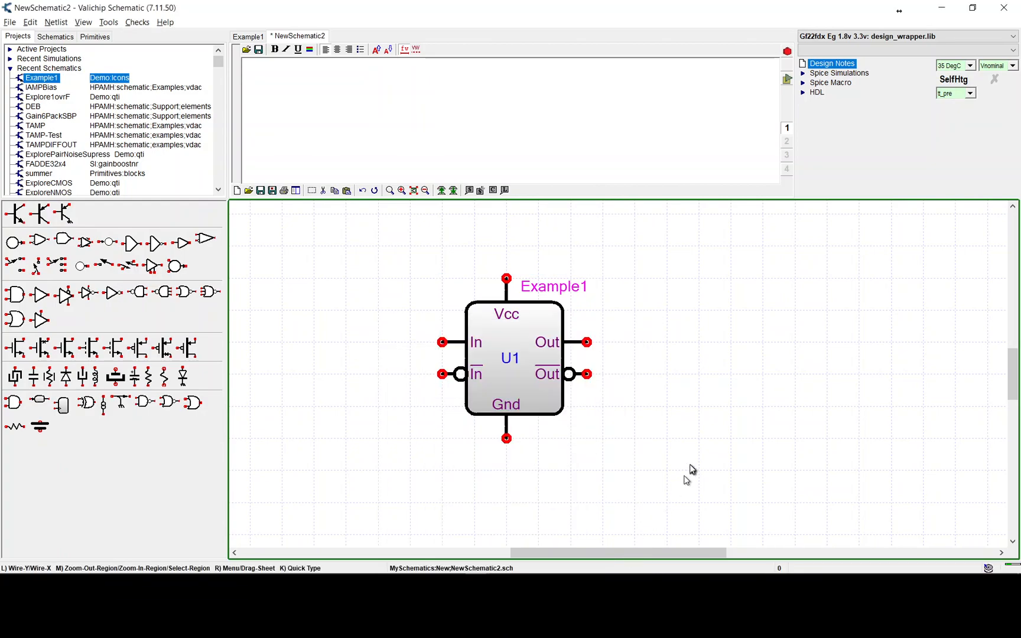
Set the In pin's decoration type to Arrow< so the arrow points into the icon
{"action": "left_click", "coordinate": [466, 345]}
{"action": "left_click", "coordinate": [407, 462]}
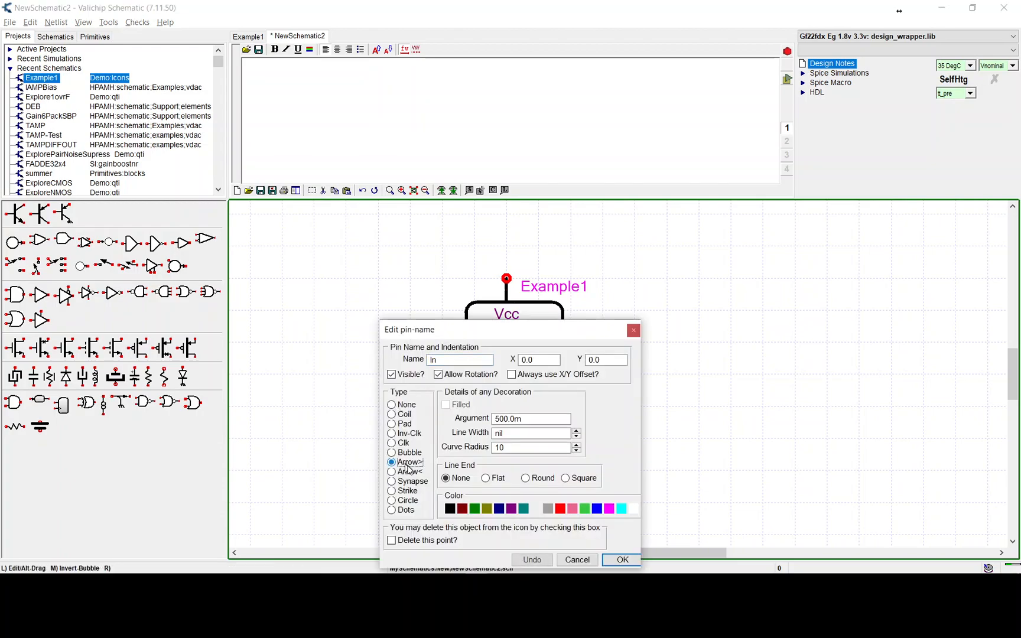
{"action": "left_click", "coordinate": [413, 472]}
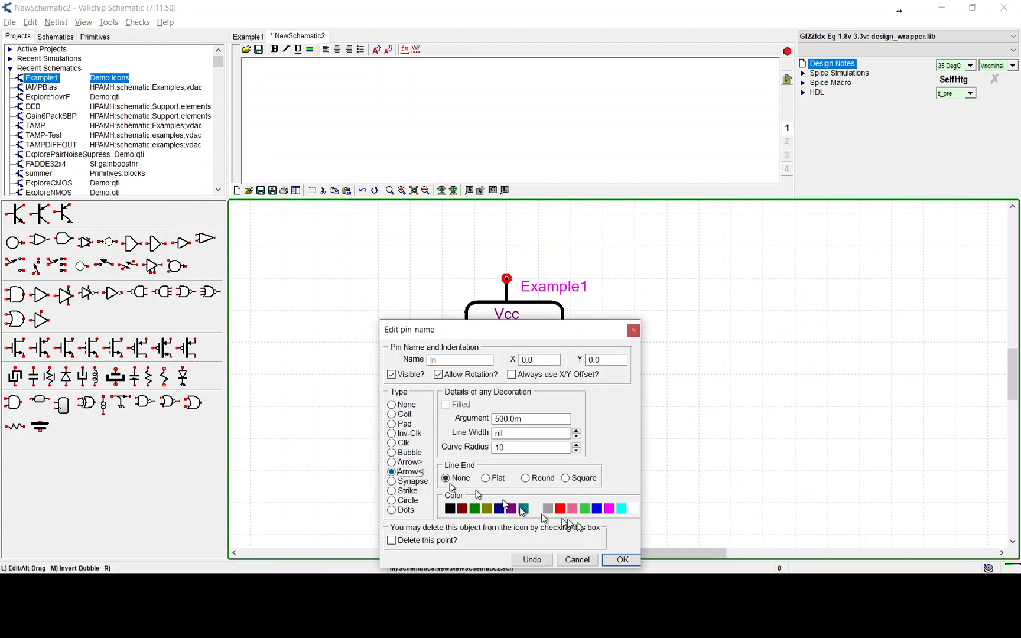
{"action": "left_click", "coordinate": [624, 561]}
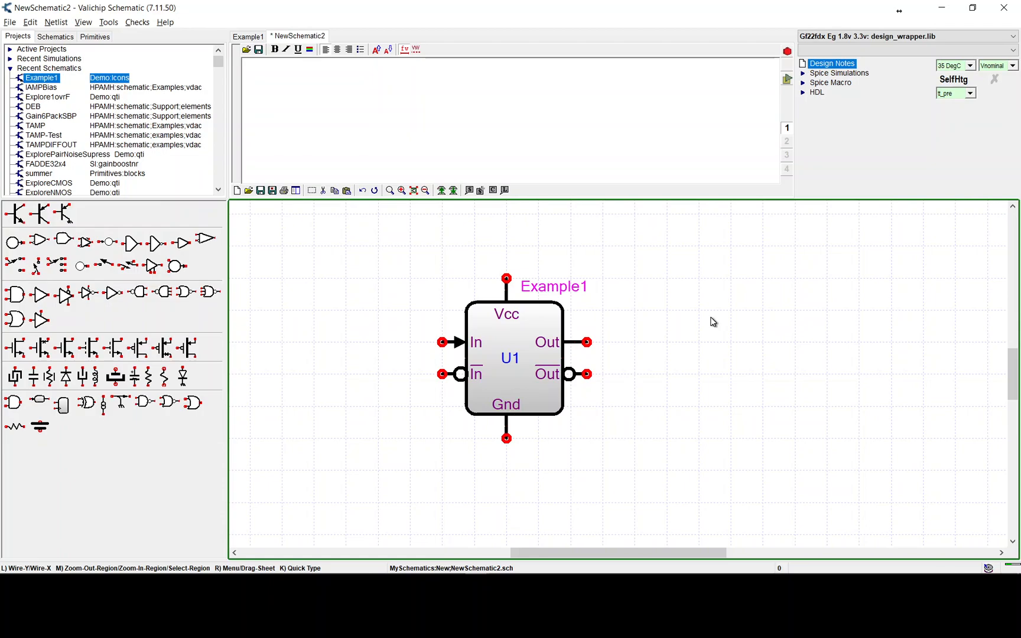
Undo the arrow decoration on the In pin and the bubbles on the Inb and Outb pins
{"action": "key", "text": "ctrl+z"}
{"action": "key", "text": "ctrl+z"}
{"action": "key", "text": "ctrl+z"}
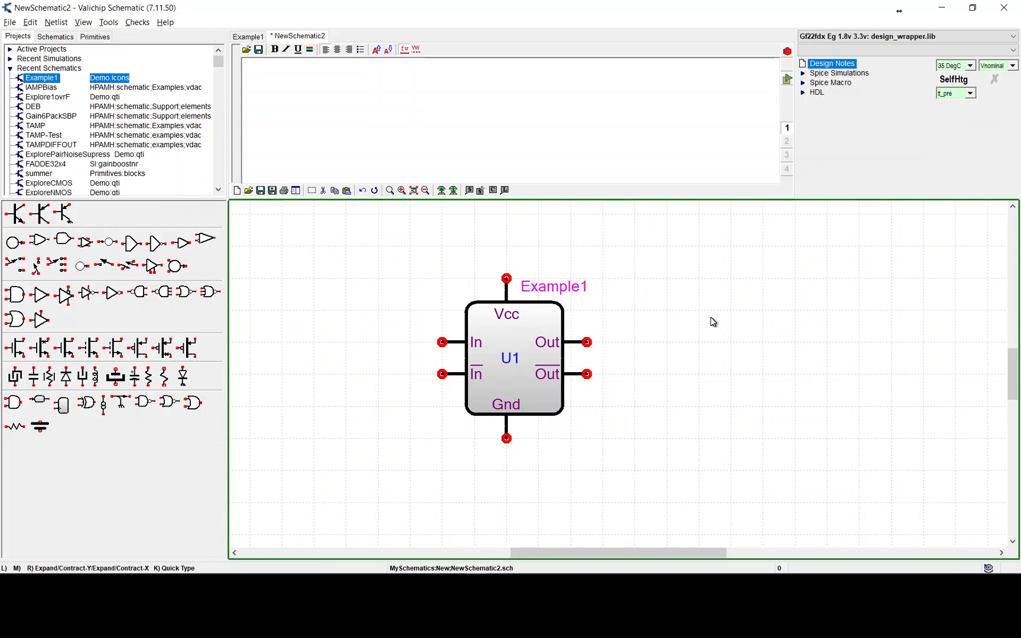
Try the Inv-Clk decoration on the In pin, and undo it
{"action": "left_click", "coordinate": [470, 345]}
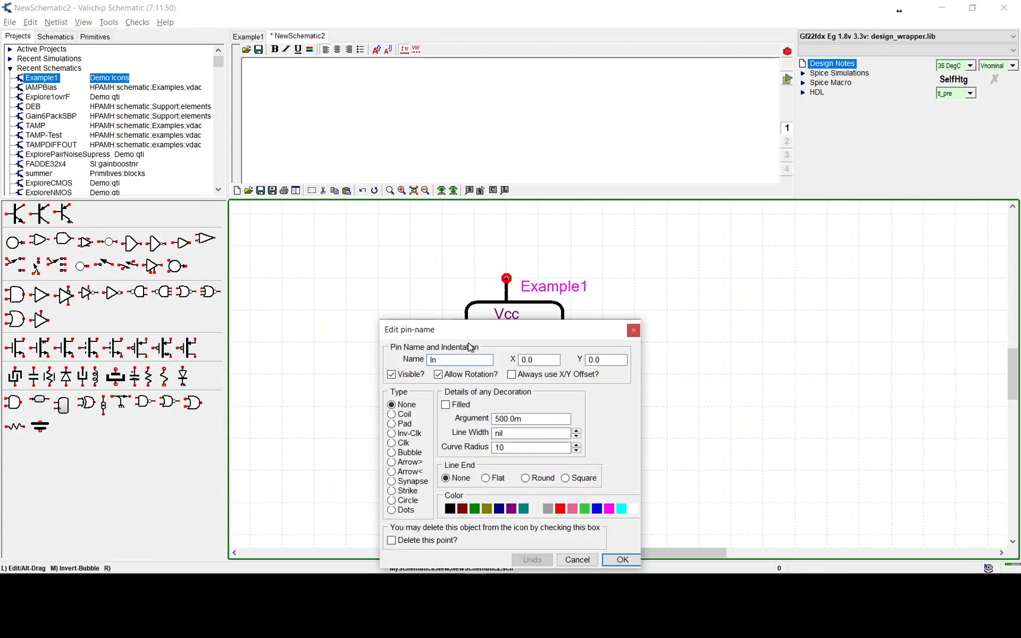
{"action": "left_click", "coordinate": [413, 437]}
{"action": "left_click", "coordinate": [623, 560]}
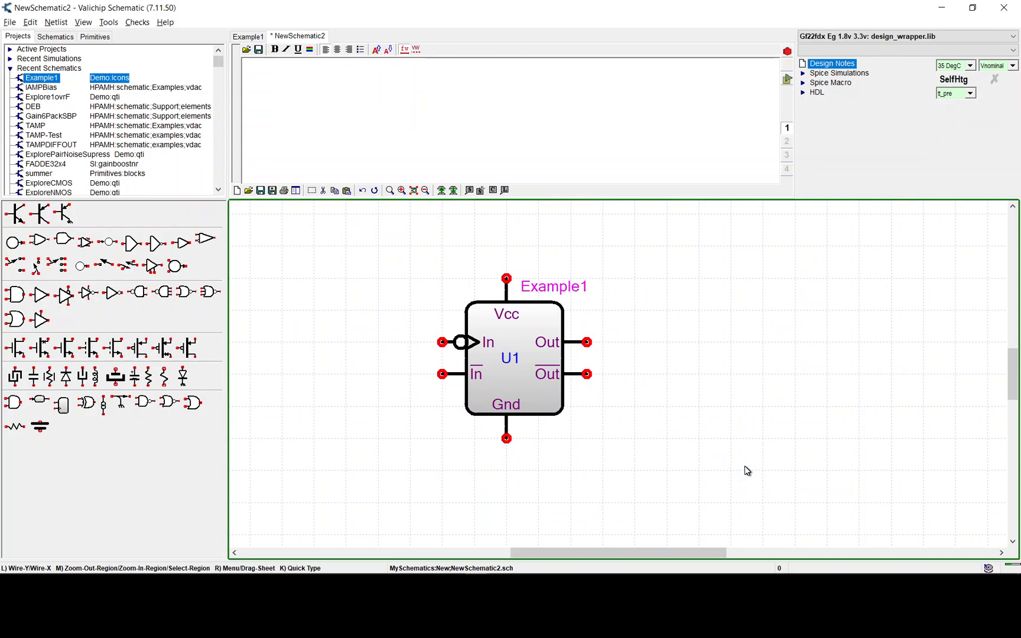
{"action": "key", "text": "ctrl+z"}
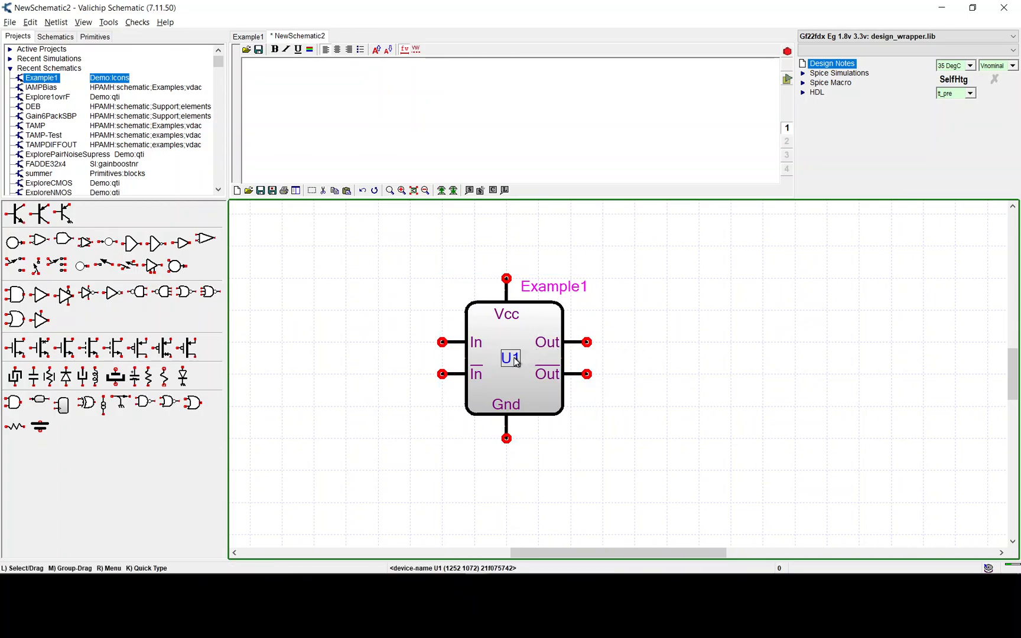
Move the U1 label beside Vcc inside the icon, and place a comp block above and to the left of Example1
{"action": "left_click", "coordinate": [544, 322]}
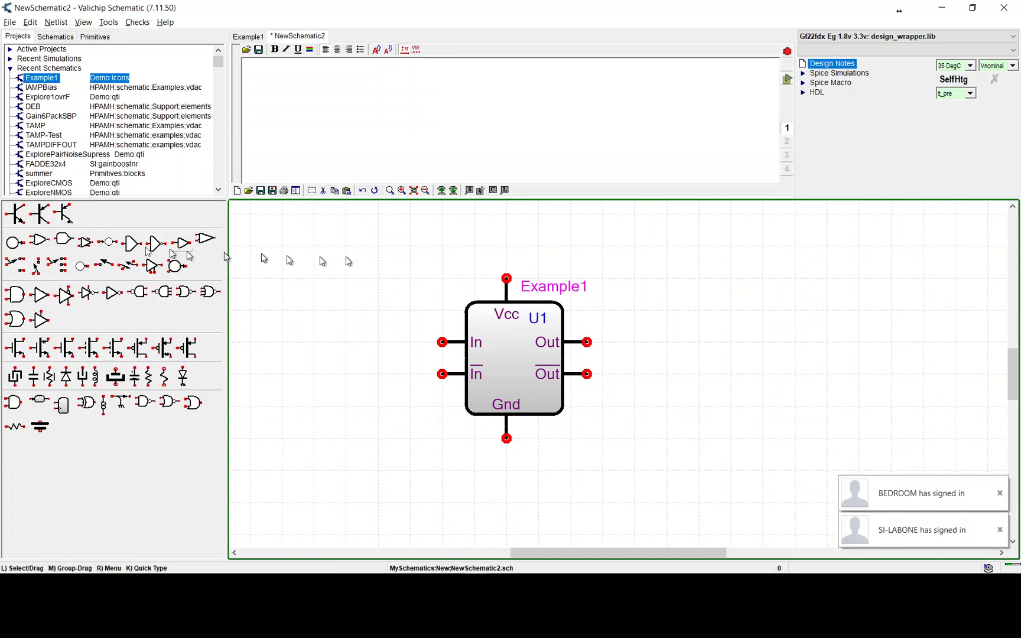
{"action": "left_click_drag", "start_coordinate": [48, 251], "coordinate": [358, 296]}
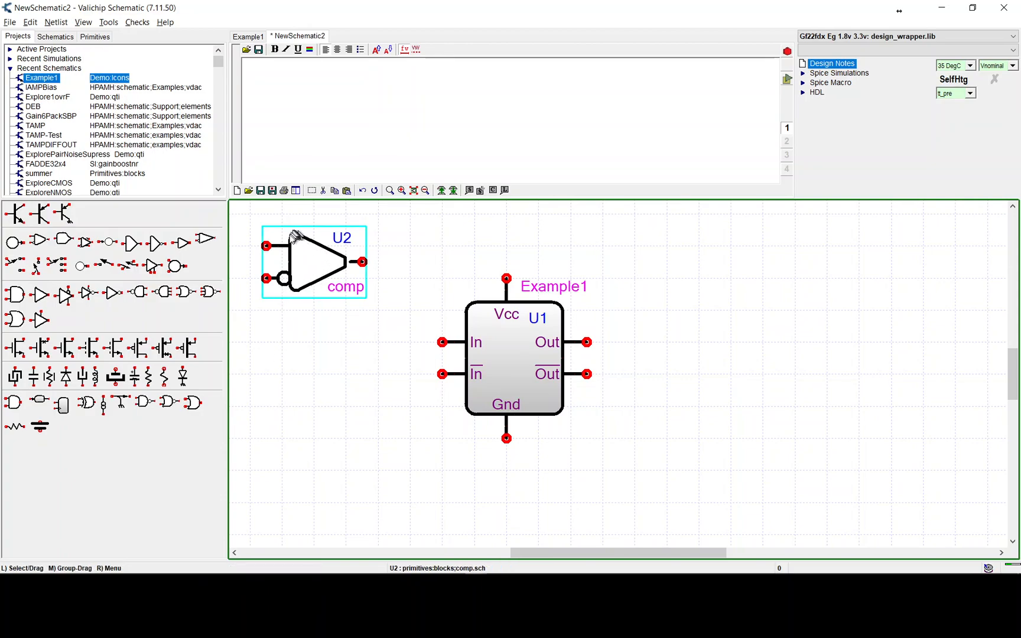
Reduce the corner radius of the U2 comp icon until its triangle has sharp corners
{"action": "right_click", "coordinate": [307, 265]}
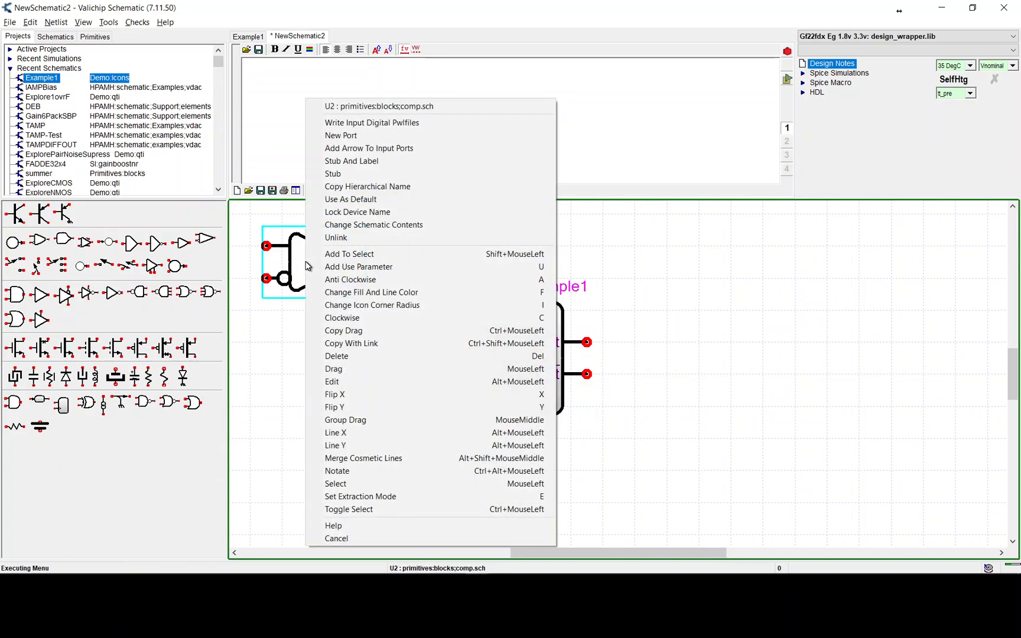
{"action": "left_click", "coordinate": [426, 304]}
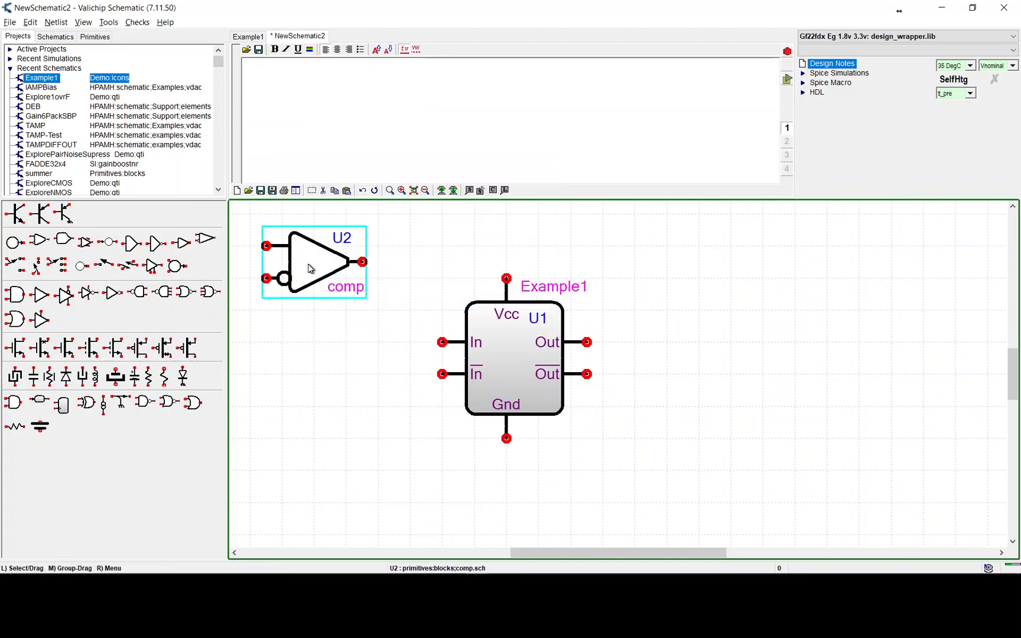
{"action": "key", "text": "r"}
{"action": "key", "text": "r"}
{"action": "key", "text": "r"}
{"action": "key", "text": "r"}
{"action": "key", "text": "r"}
{"action": "key", "text": "r"}
{"action": "key", "text": "r"}
{"action": "key", "text": "r"}
{"action": "key", "text": "r"}
{"action": "key", "text": "r"}
{"action": "key", "text": "r"}
{"action": "key", "text": "r"}
Set the U2 comp icon as the default appearance, and place another comp block below it
{"action": "right_click", "coordinate": [308, 264]}
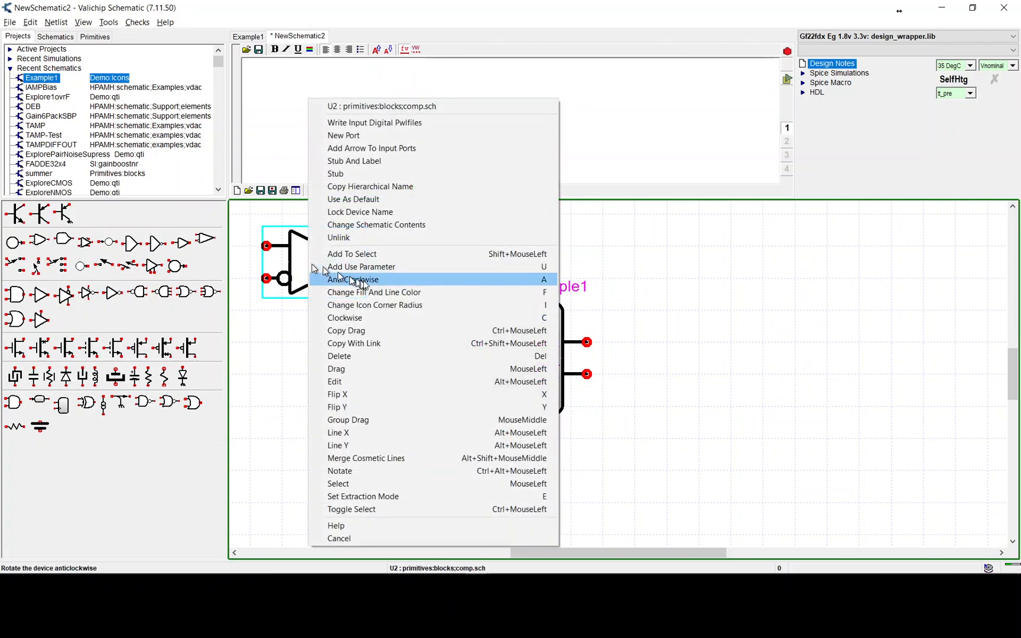
{"action": "left_click", "coordinate": [386, 199]}
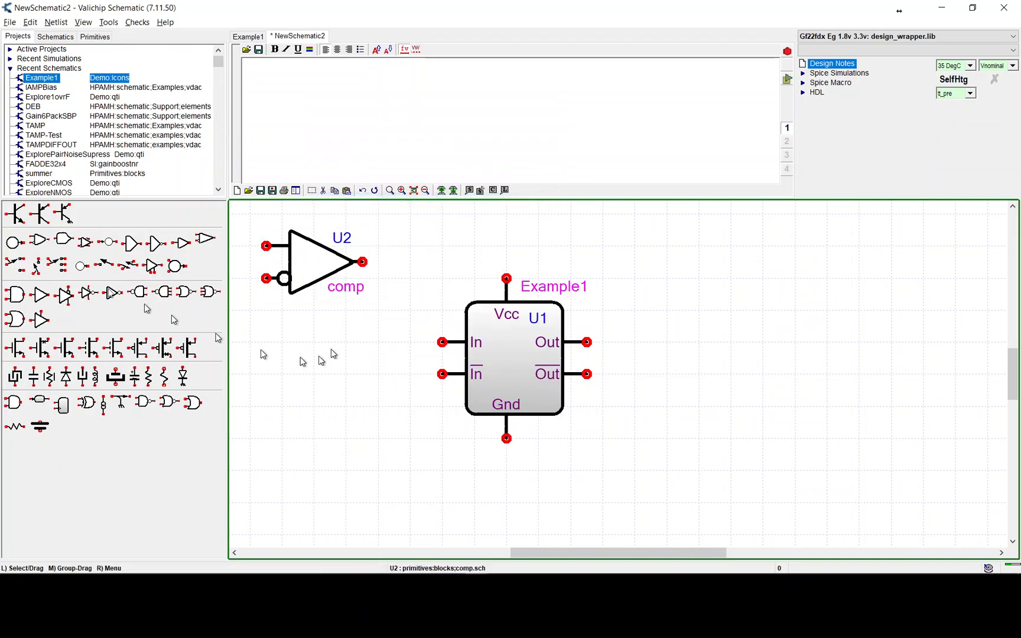
{"action": "left_click", "coordinate": [40, 242]}
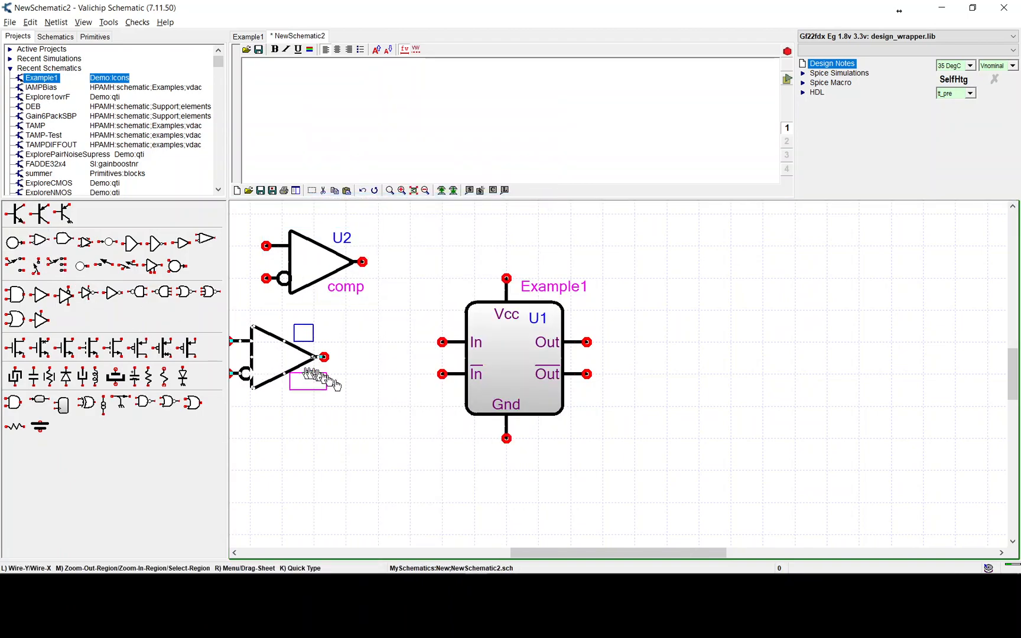
{"action": "left_click", "coordinate": [392, 420]}
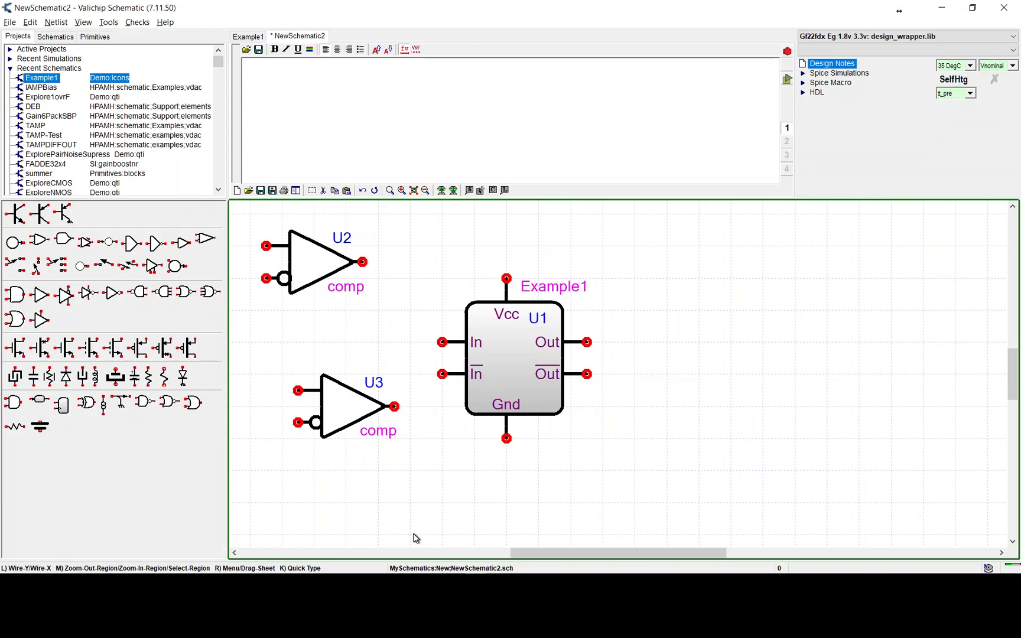
Widen the Example1 icon by one grid square and add the comp shape inside it as part of the icon only
{"action": "left_click_drag", "start_coordinate": [528, 261], "coordinate": [559, 262], "text": "shift"}
{"action": "left_click", "coordinate": [547, 388]}
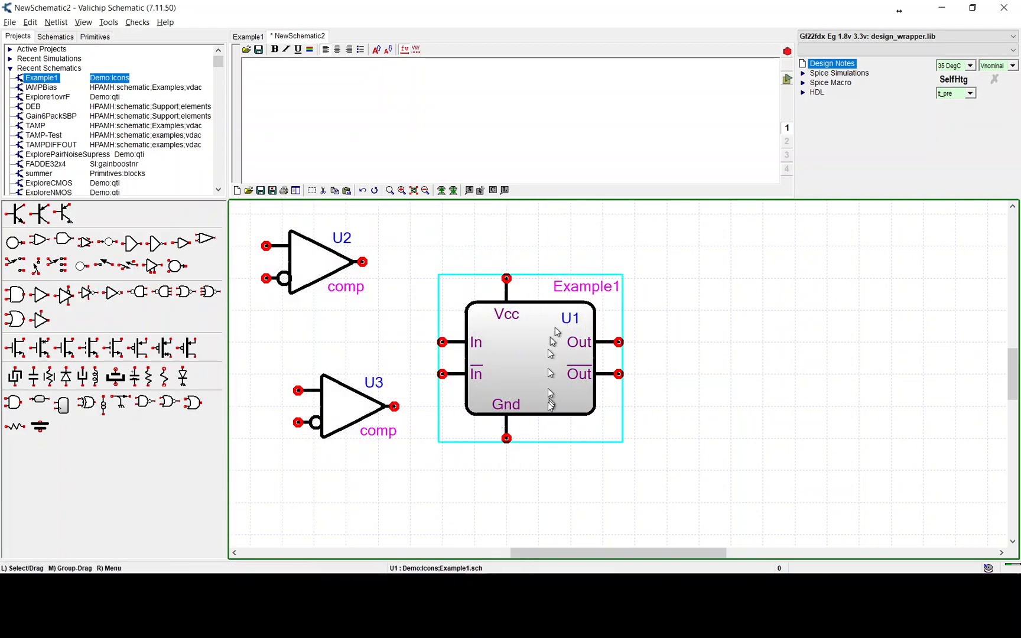
{"action": "left_click", "coordinate": [43, 244]}
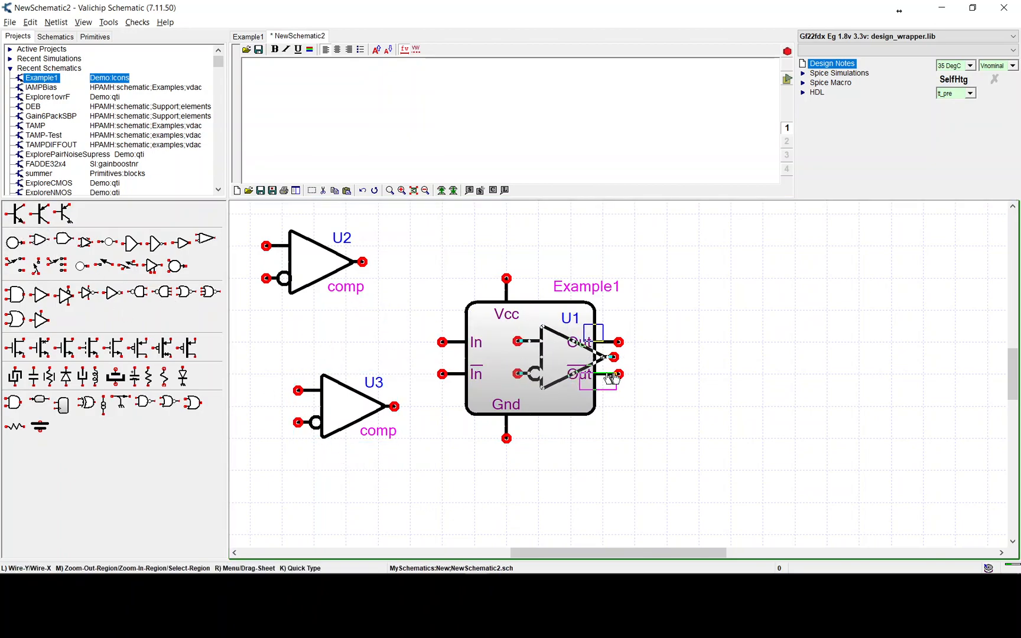
{"action": "left_click", "coordinate": [576, 378]}
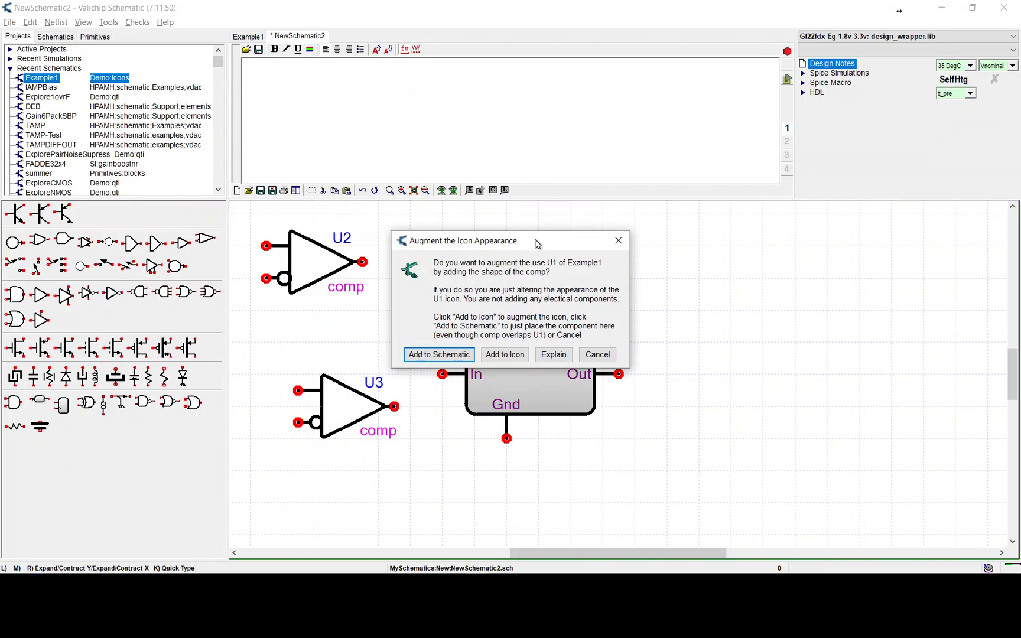
{"action": "left_click", "coordinate": [513, 357]}
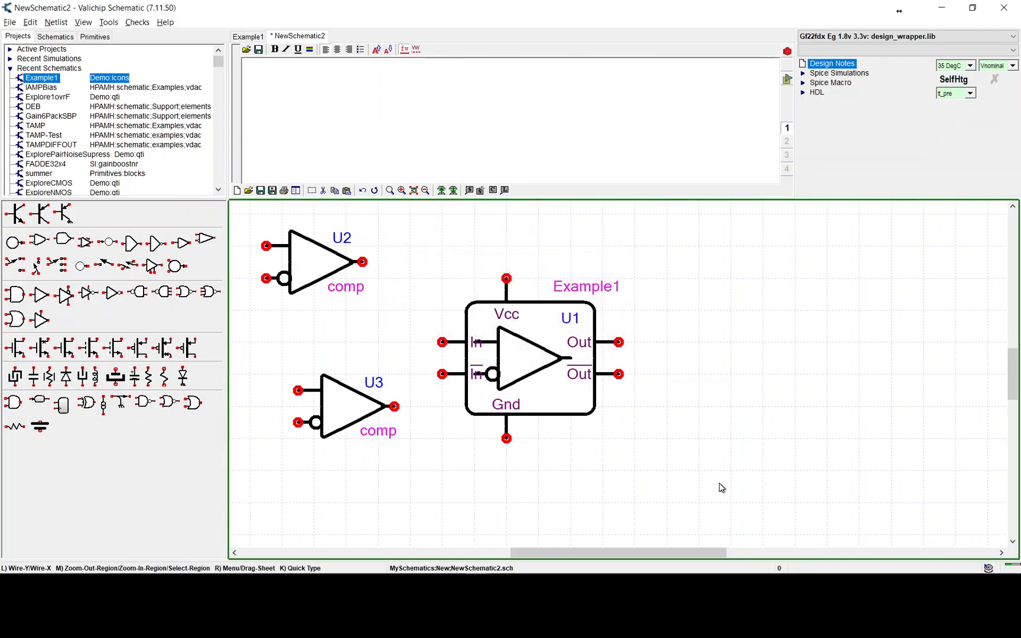
Hide the In and Inb pin names on the Example1 icon
{"action": "double_click", "coordinate": [466, 345]}
{"action": "left_click", "coordinate": [412, 375]}
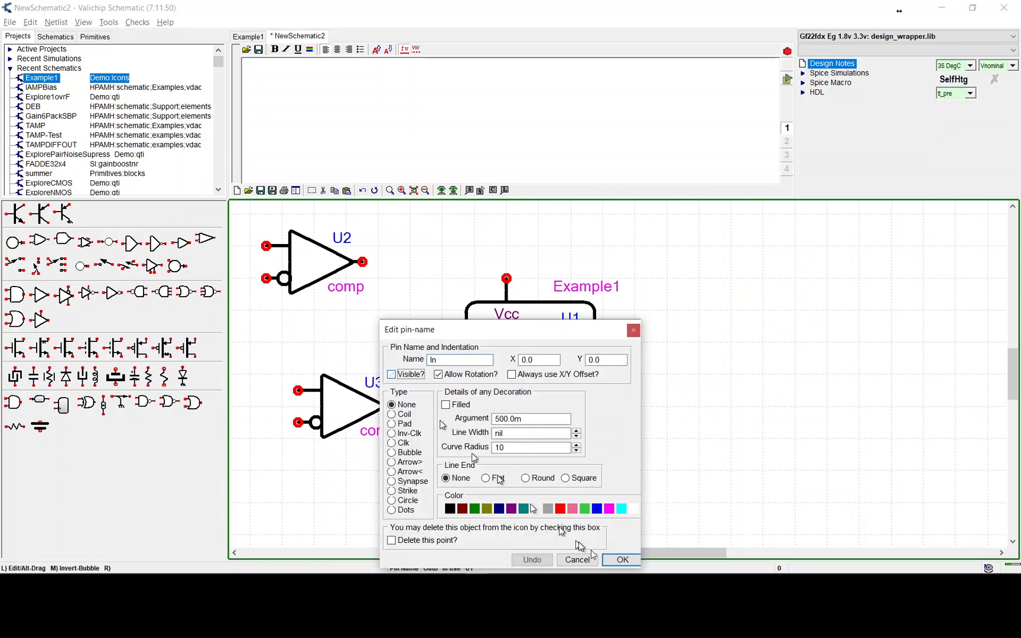
{"action": "left_click", "coordinate": [633, 559]}
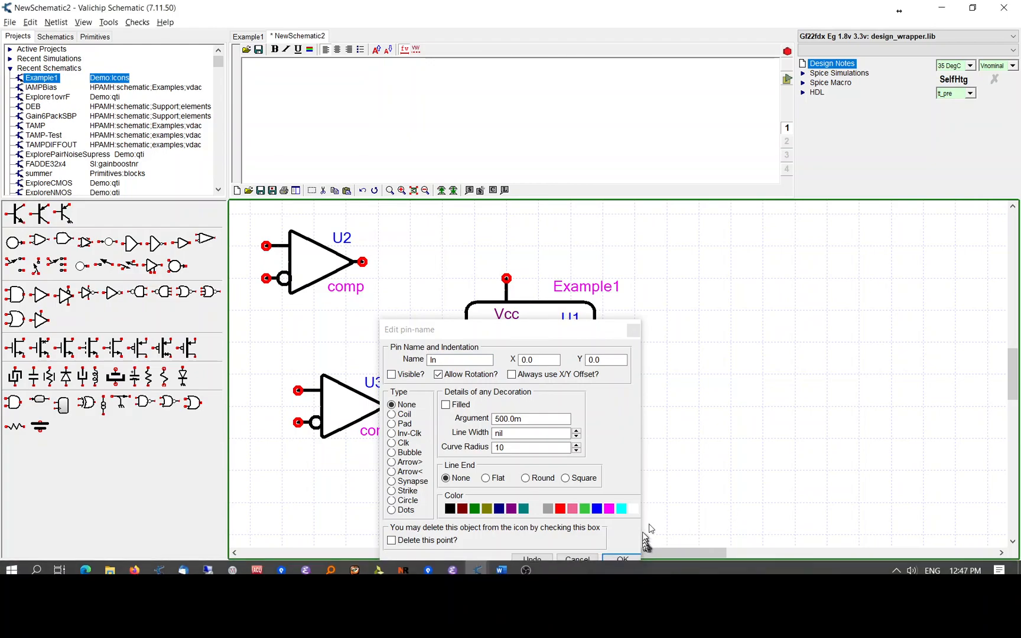
{"action": "left_click", "coordinate": [623, 560]}
{"action": "left_click", "coordinate": [623, 560]}
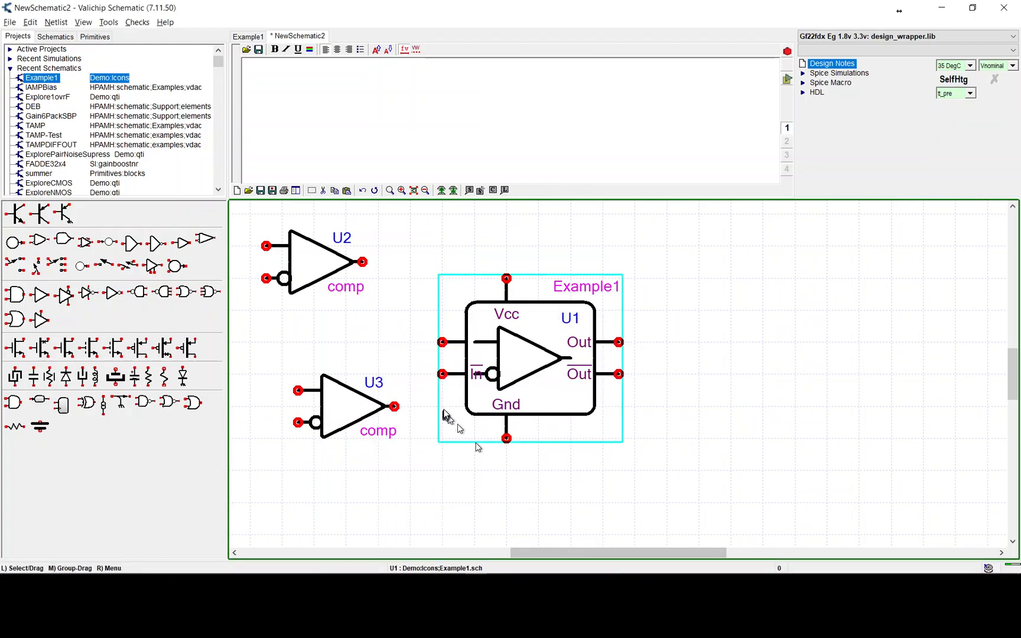
{"action": "left_click", "coordinate": [465, 378]}
{"action": "left_click", "coordinate": [393, 374]}
{"action": "left_click", "coordinate": [622, 561]}
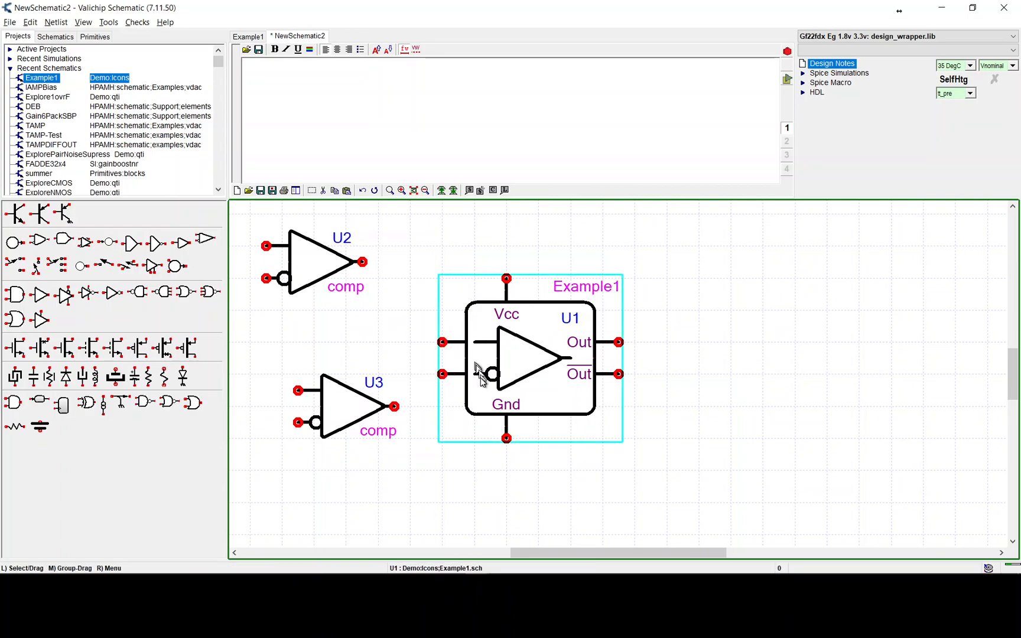
Extend the comp shape's two input lines to the icon's edge at the In and Inb pins, and check the bubble's decoration settings
{"action": "left_click_drag", "start_coordinate": [475, 347], "coordinate": [470, 349], "text": "alt"}
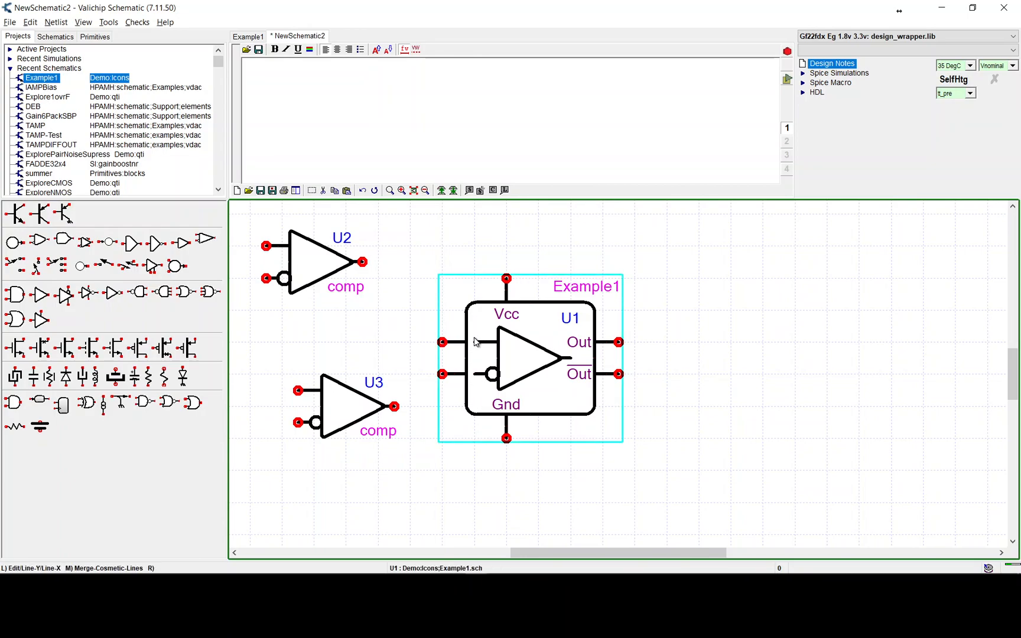
{"action": "mouse_move", "coordinate": [472, 343]}
{"action": "left_mouse_down", "text": "alt"}
{"action": "mouse_move", "coordinate": [468, 352]}
{"action": "mouse_move", "coordinate": [472, 340]}
{"action": "left_mouse_up", "text": "alt"}
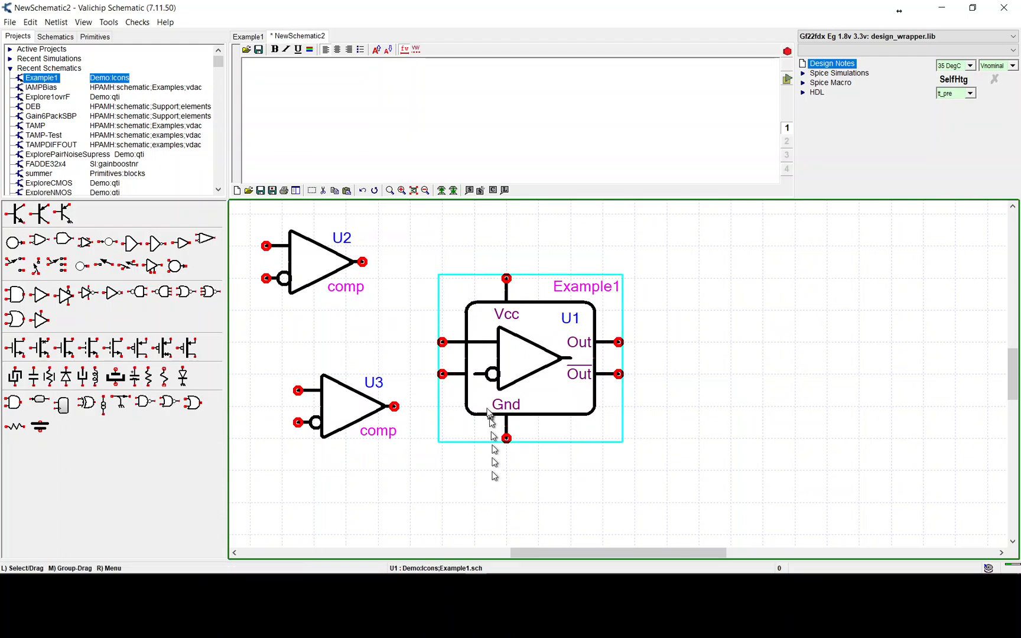
{"action": "mouse_move", "coordinate": [475, 375]}
{"action": "left_mouse_down", "text": "alt"}
{"action": "mouse_move", "coordinate": [472, 386]}
{"action": "mouse_move", "coordinate": [479, 366]}
{"action": "mouse_move", "coordinate": [449, 379]}
{"action": "mouse_move", "coordinate": [486, 355]}
{"action": "mouse_move", "coordinate": [461, 387]}
{"action": "mouse_move", "coordinate": [486, 364]}
{"action": "mouse_move", "coordinate": [484, 383]}
{"action": "mouse_move", "coordinate": [480, 358]}
{"action": "mouse_move", "coordinate": [469, 379]}
{"action": "left_mouse_up", "text": "alt"}
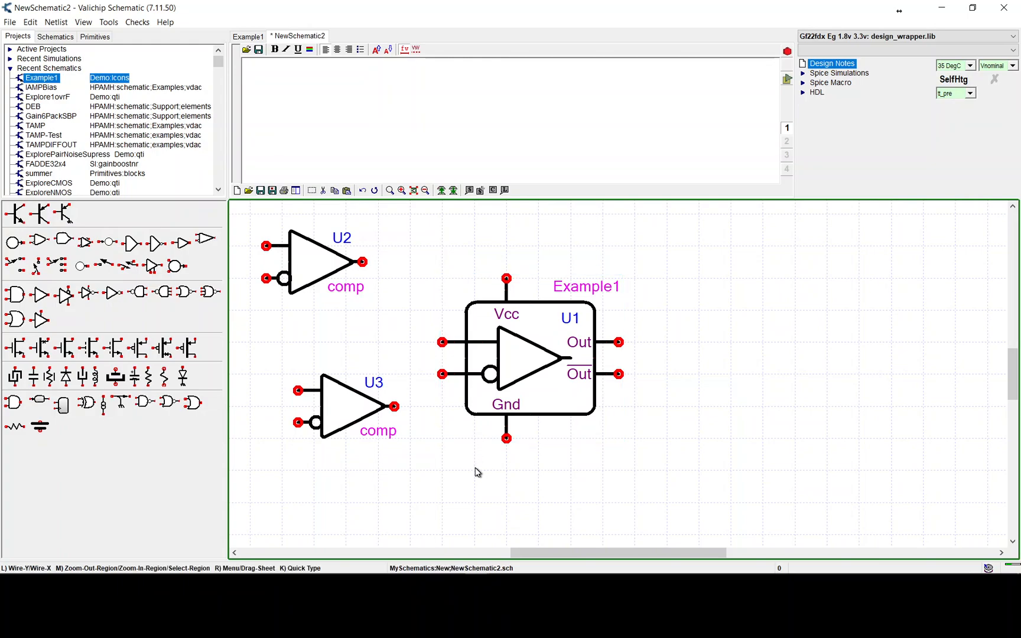
{"action": "left_click", "coordinate": [498, 376]}
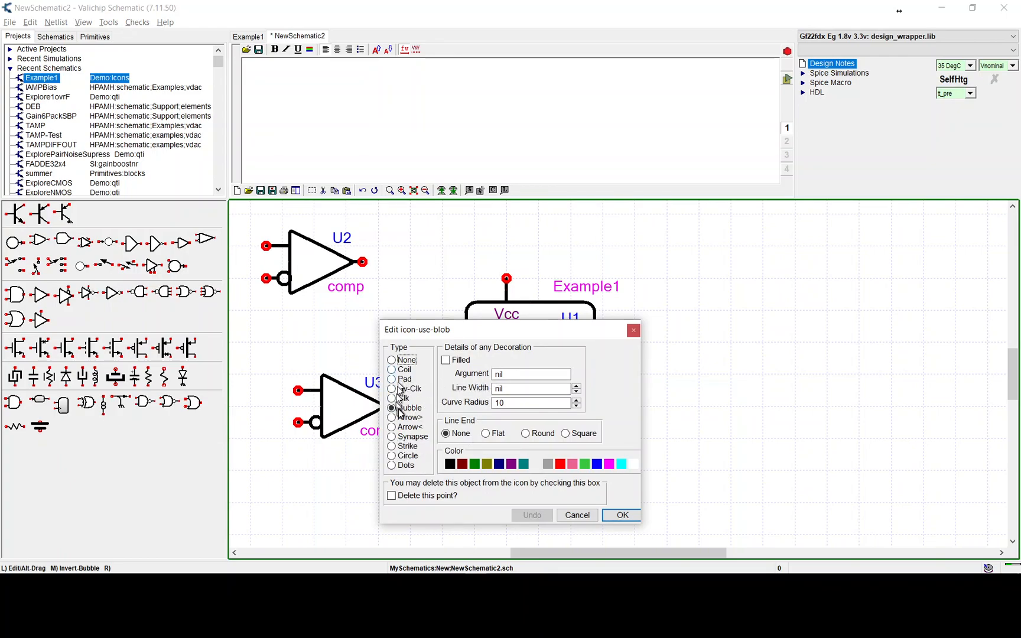
{"action": "left_click", "coordinate": [577, 515]}
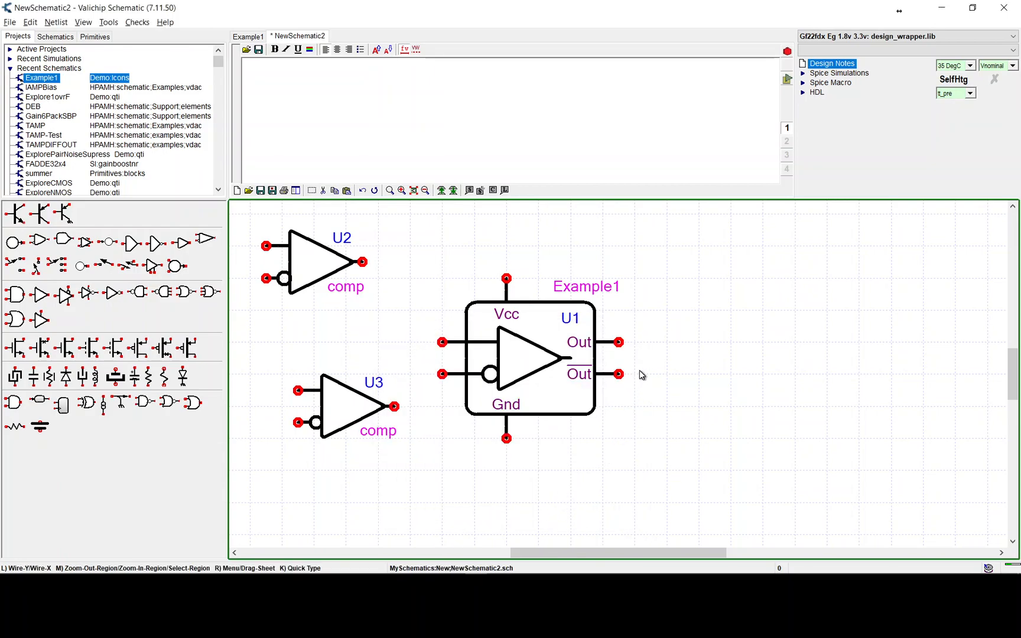
Hide the Out and Outb pin names on the Example1 icon
{"action": "left_click", "coordinate": [594, 344]}
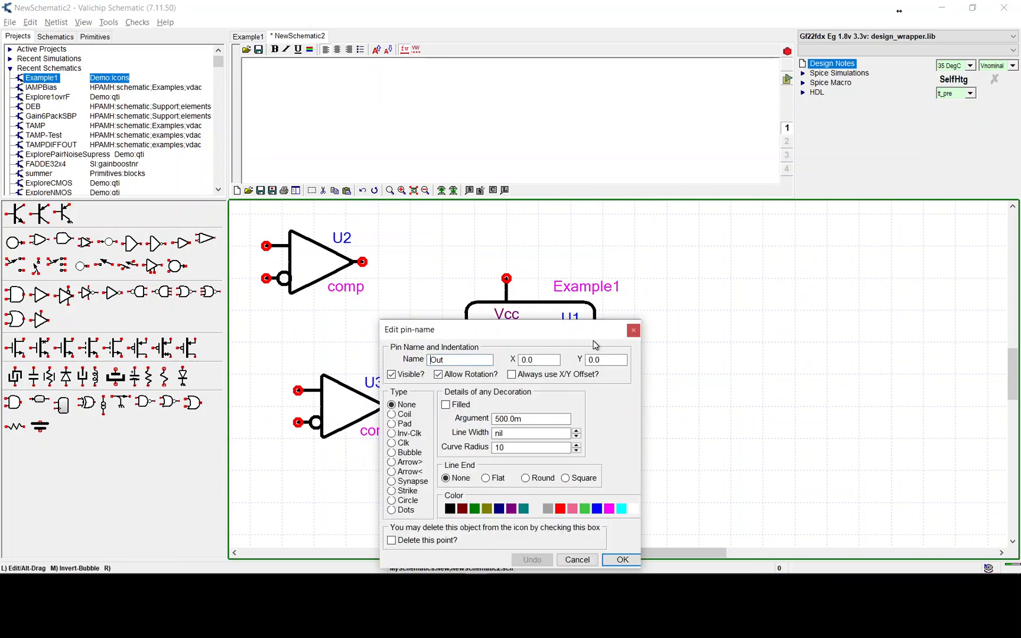
{"action": "left_click", "coordinate": [391, 375]}
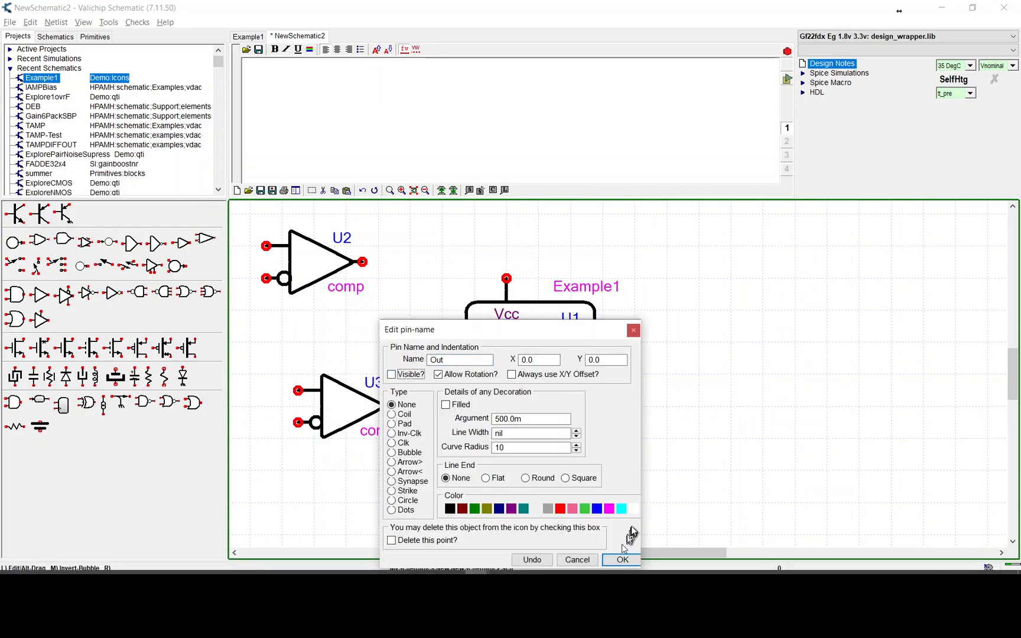
{"action": "left_click", "coordinate": [618, 558]}
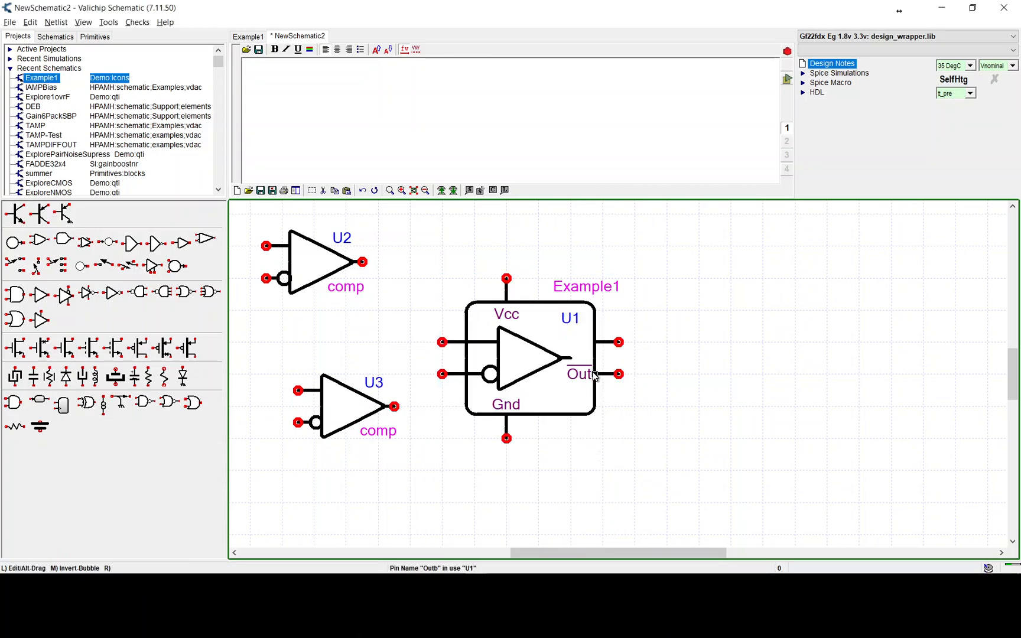
{"action": "left_click", "coordinate": [593, 375]}
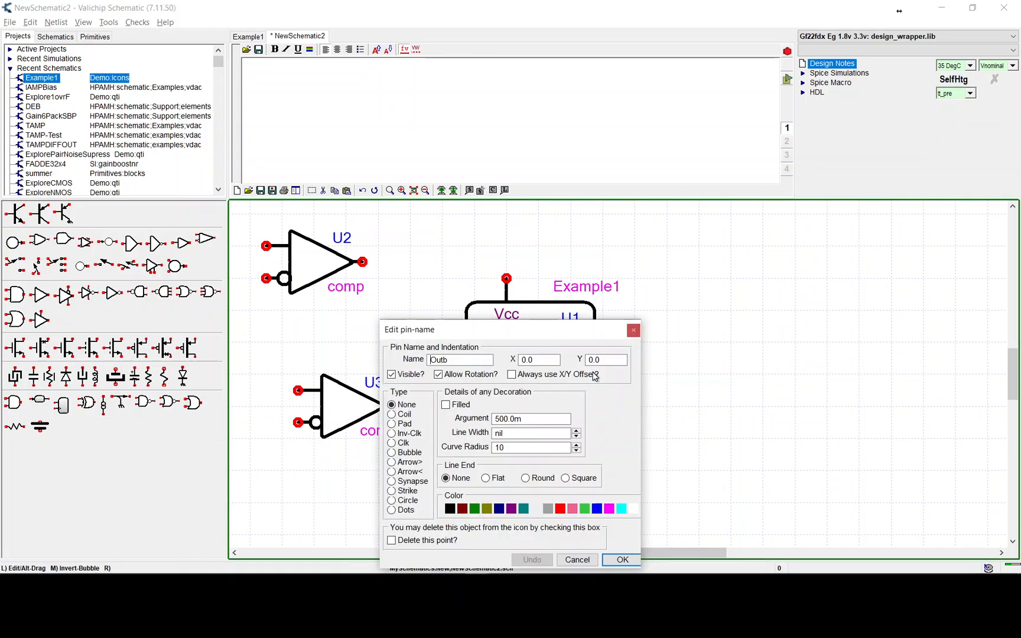
{"action": "left_click", "coordinate": [392, 375]}
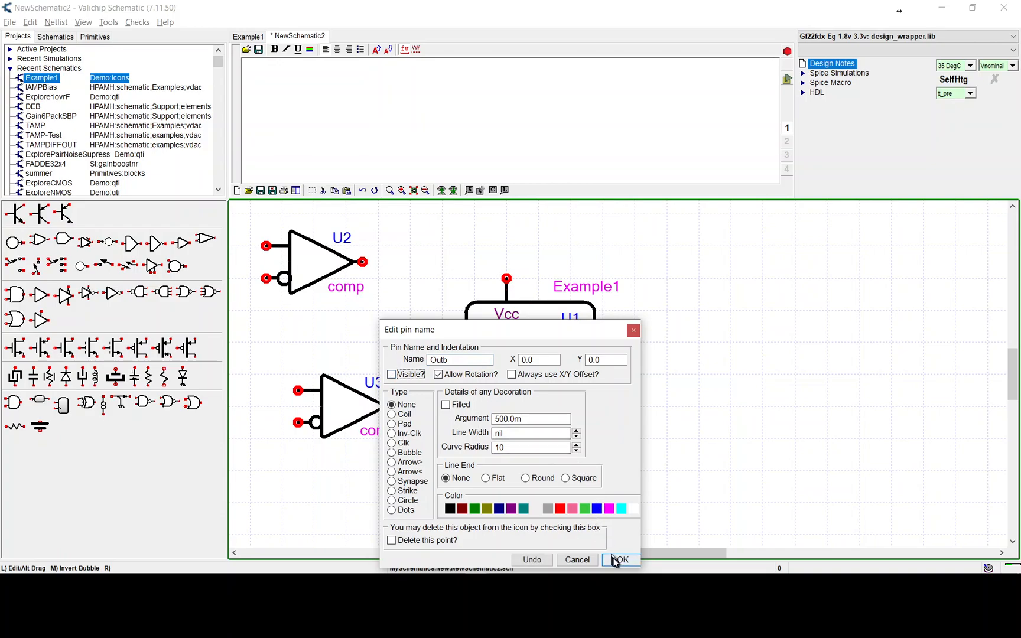
{"action": "left_click", "coordinate": [617, 559]}
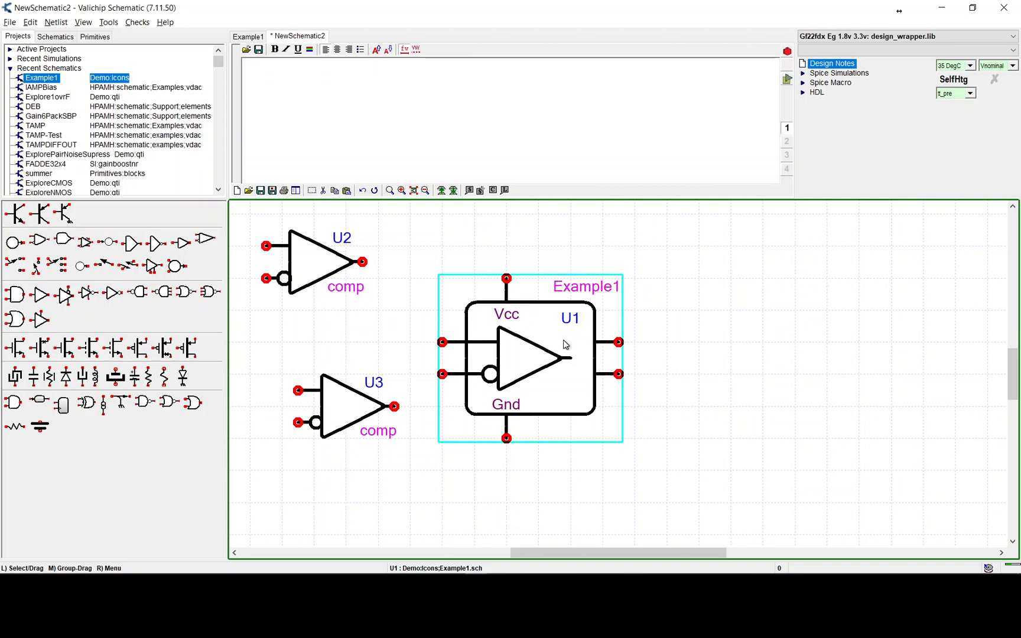
Add a line inside the Example1 icon and extend it from the comp triangle's upper edge to the Out pin
{"action": "key", "text": "l"}
{"action": "left_click", "coordinate": [580, 341]}
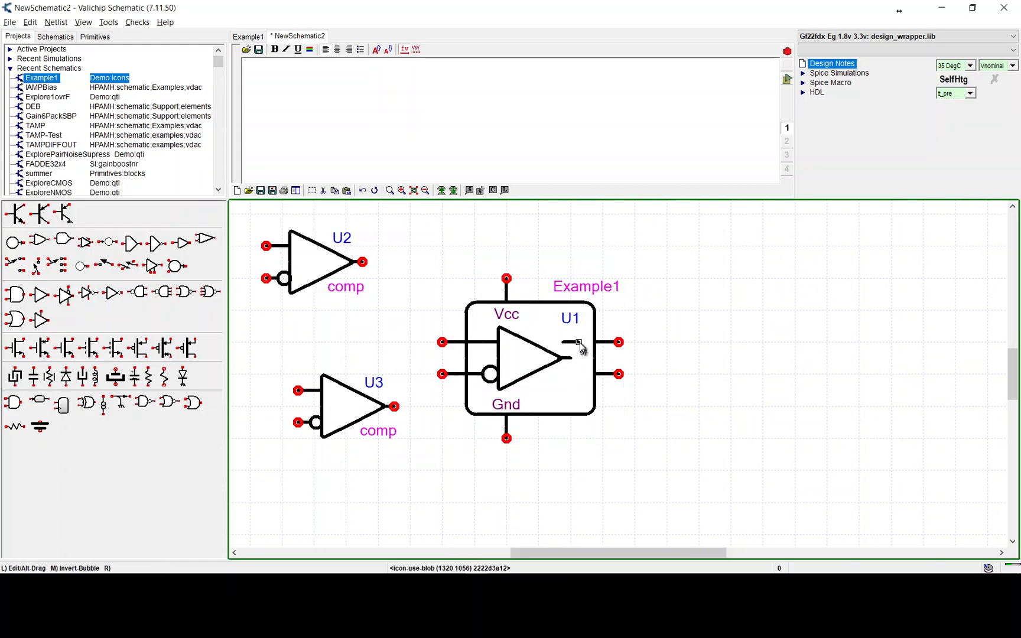
{"action": "left_click_drag", "start_coordinate": [580, 343], "coordinate": [533, 346], "text": "alt"}
{"action": "left_click", "coordinate": [598, 352]}
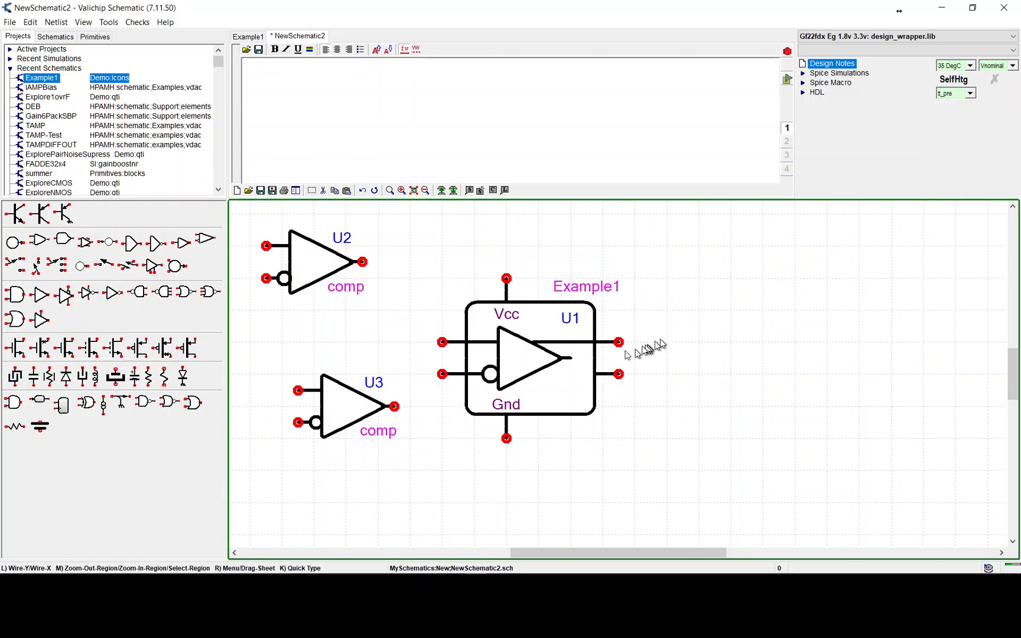
Reroute the comp shape's output line to the Outb pin and add an inverting bubble against the triangle's lower edge
{"action": "left_click_drag", "start_coordinate": [571, 362], "coordinate": [534, 379], "text": "alt"}
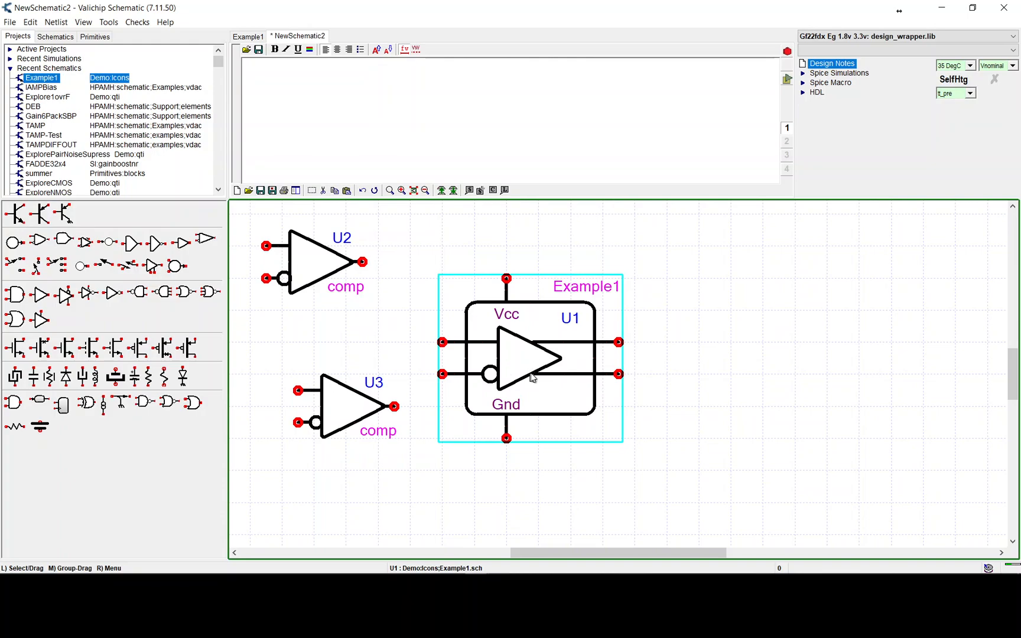
{"action": "left_click_drag", "start_coordinate": [533, 374], "coordinate": [575, 374], "text": "alt"}
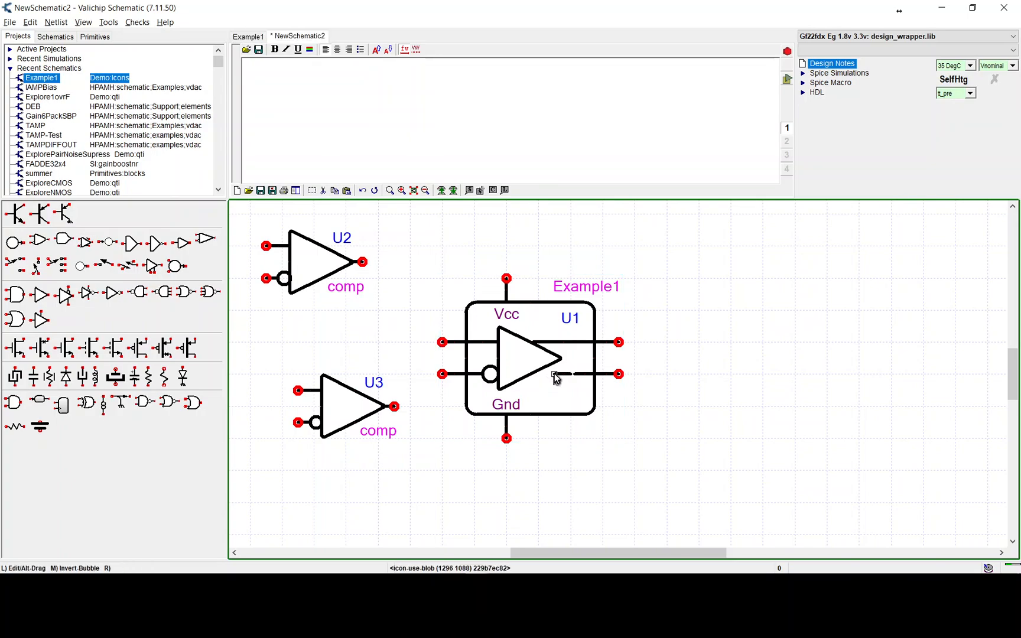
{"action": "left_click", "coordinate": [556, 379]}
{"action": "left_click", "coordinate": [396, 408]}
{"action": "left_click", "coordinate": [615, 513]}
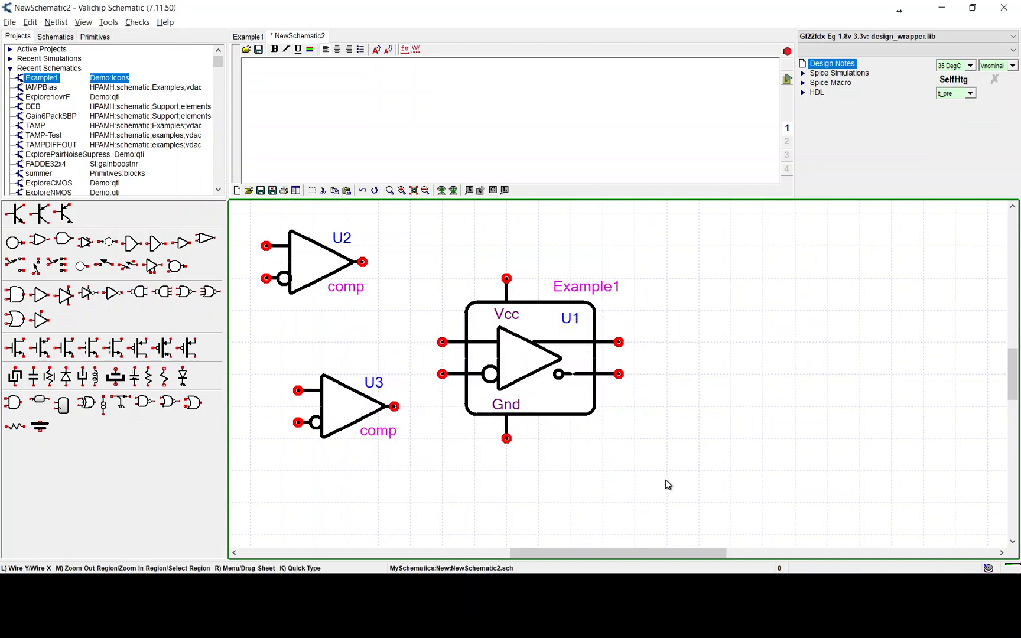
{"action": "left_click_drag", "start_coordinate": [555, 377], "coordinate": [543, 379], "text": "alt"}
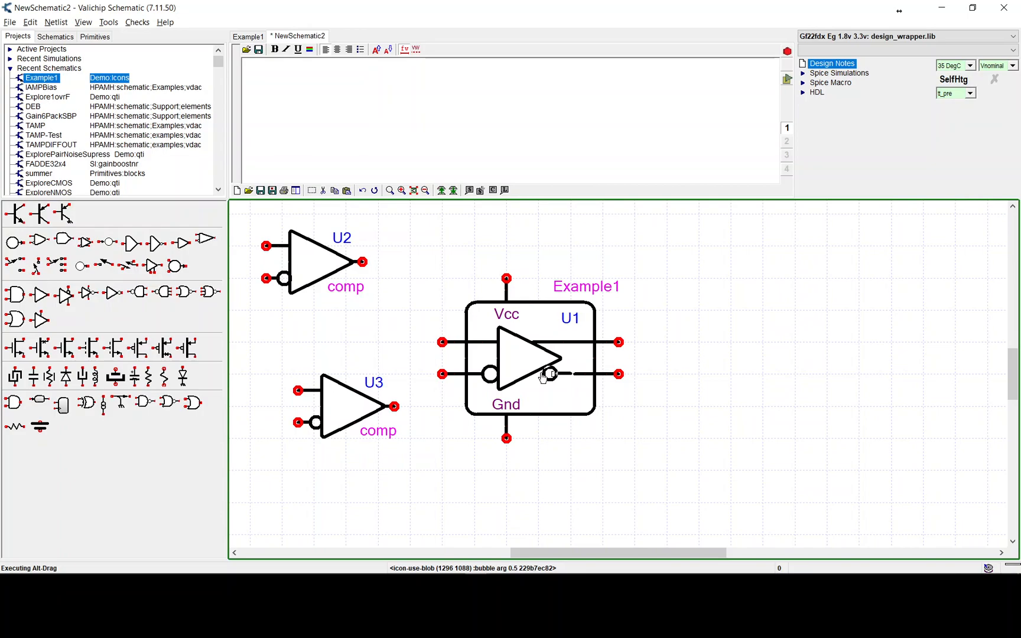
{"action": "left_click_drag", "start_coordinate": [542, 378], "coordinate": [543, 378], "text": "alt"}
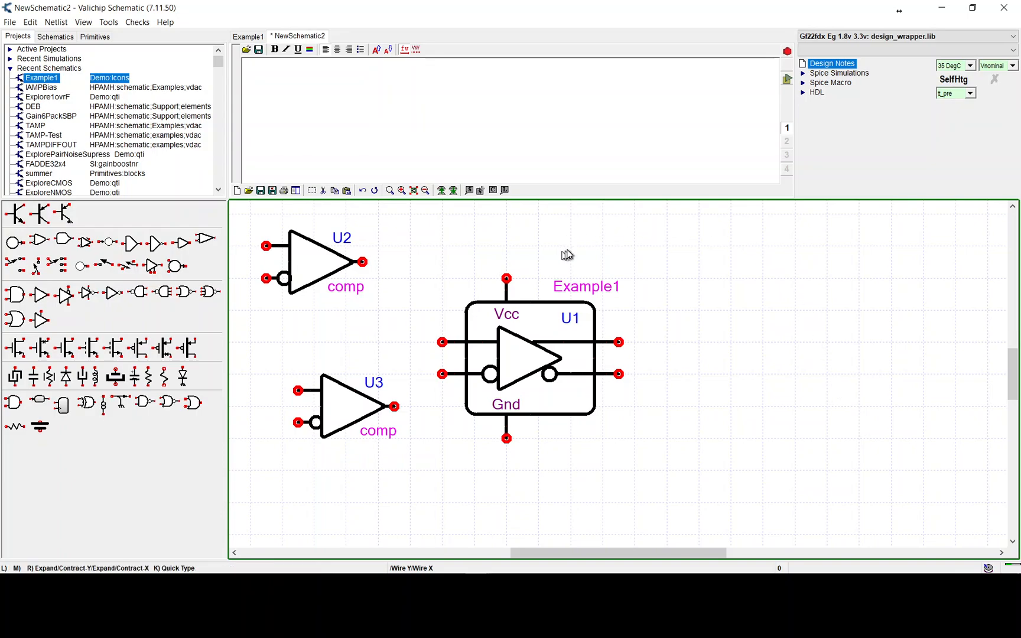
Widen the Example1 icon by five grid squares and draw a small closed triangle above the output lines
{"action": "right_click_drag", "start_coordinate": [572, 255], "coordinate": [728, 247]}
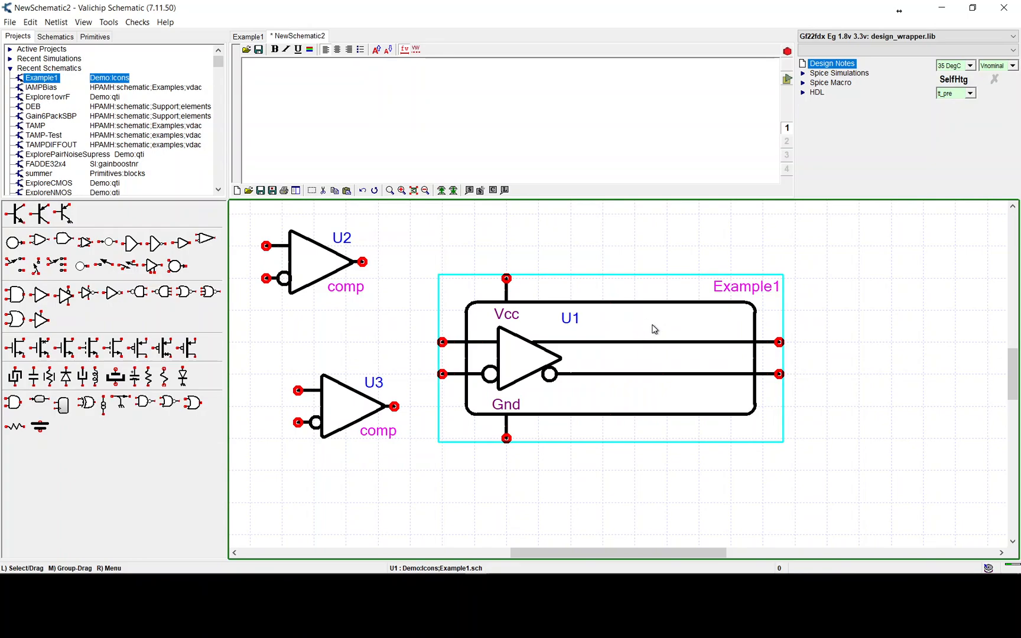
{"action": "left_click_drag", "start_coordinate": [652, 319], "coordinate": [653, 331], "text": "alt"}
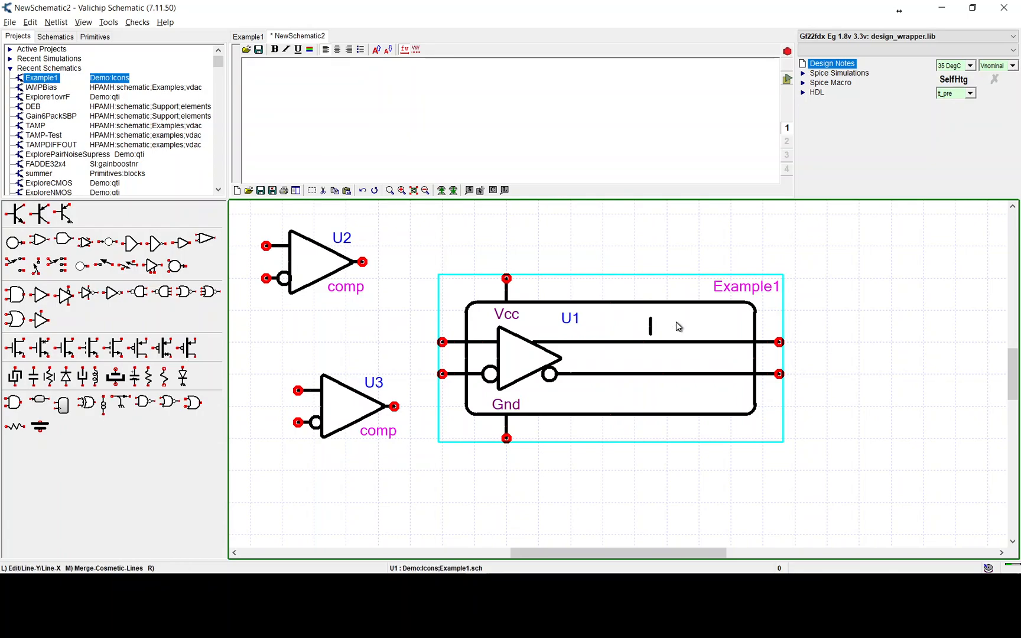
{"action": "mouse_move", "coordinate": [675, 318]}
{"action": "left_mouse_down", "text": "alt"}
{"action": "mouse_move", "coordinate": [675, 334]}
{"action": "mouse_move", "coordinate": [668, 311]}
{"action": "left_mouse_up", "text": "alt"}
{"action": "mouse_move", "coordinate": [651, 311]}
{"action": "left_mouse_down", "text": "alt"}
{"action": "mouse_move", "coordinate": [650, 322]}
{"action": "mouse_move", "coordinate": [675, 319]}
{"action": "mouse_move", "coordinate": [672, 334]}
{"action": "mouse_move", "coordinate": [721, 335]}
{"action": "mouse_move", "coordinate": [694, 353]}
{"action": "mouse_move", "coordinate": [659, 343]}
{"action": "mouse_move", "coordinate": [715, 337]}
{"action": "mouse_move", "coordinate": [768, 390]}
{"action": "mouse_move", "coordinate": [715, 272]}
{"action": "mouse_move", "coordinate": [674, 387]}
{"action": "mouse_move", "coordinate": [742, 322]}
{"action": "mouse_move", "coordinate": [662, 378]}
{"action": "mouse_move", "coordinate": [677, 339]}
{"action": "left_mouse_up", "text": "alt"}
{"action": "key", "text": "ctrl+z"}
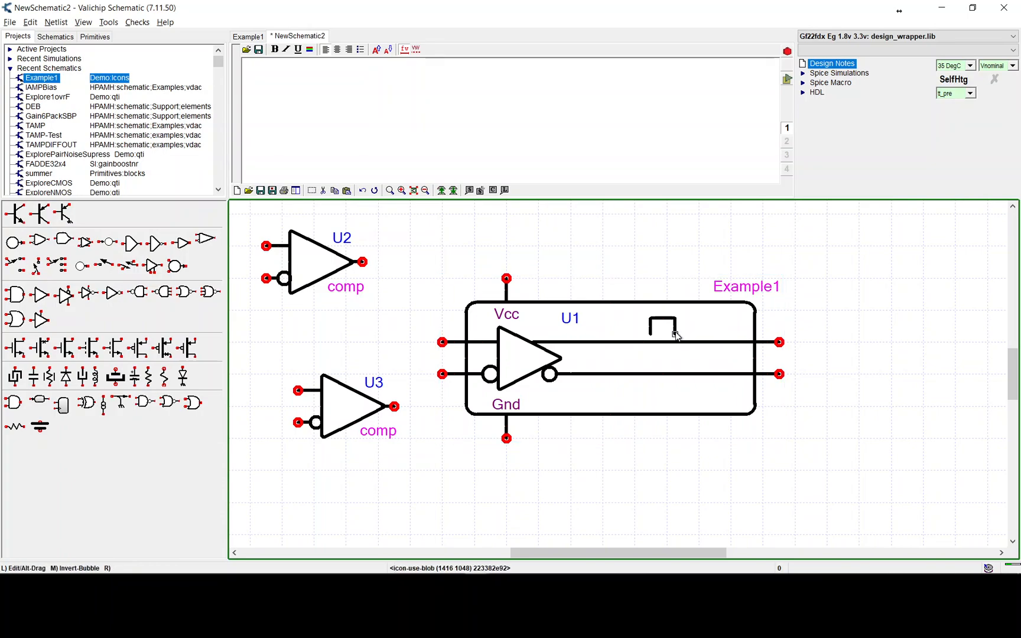
{"action": "left_click_drag", "start_coordinate": [677, 338], "coordinate": [653, 338]}
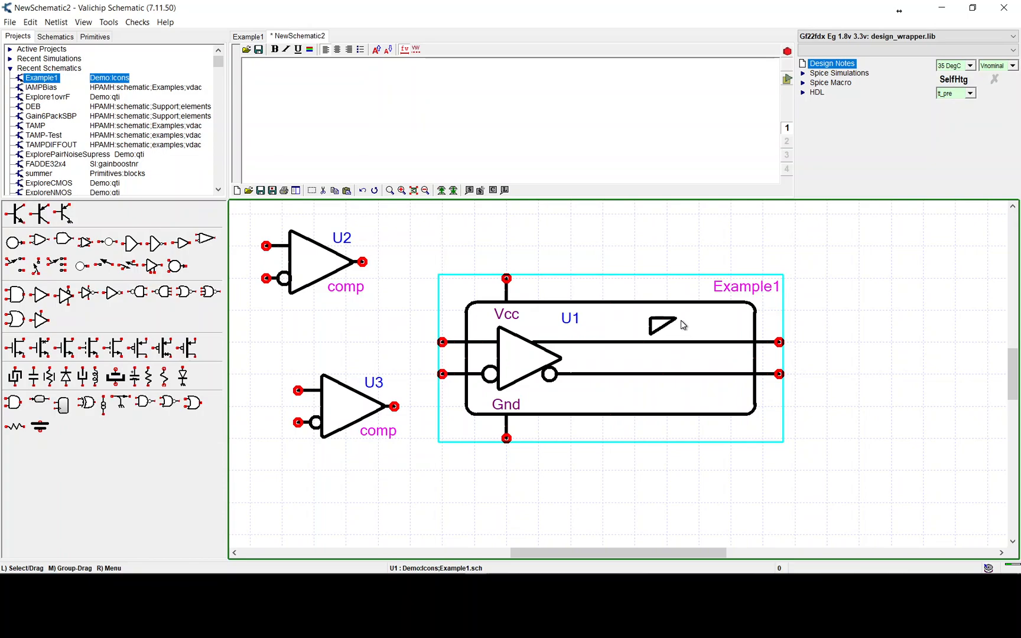
Try merging the Example1 icon's cosmetic lines and moving the small triangle's outer corner, and undo both changes
{"action": "right_click", "coordinate": [609, 289]}
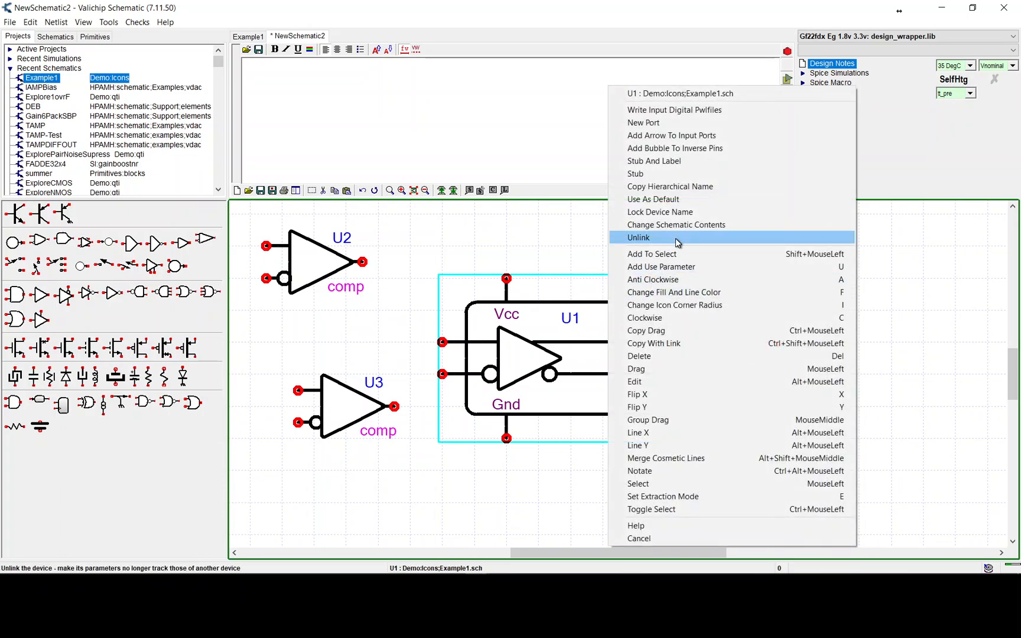
{"action": "left_click", "coordinate": [696, 460]}
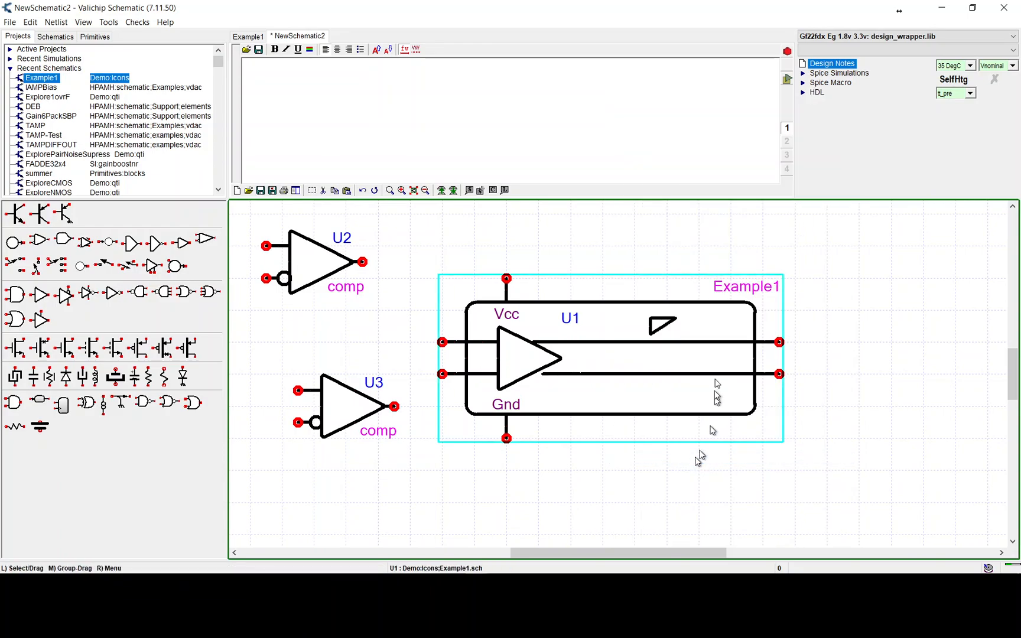
{"action": "left_click_drag", "start_coordinate": [675, 318], "coordinate": [700, 397]}
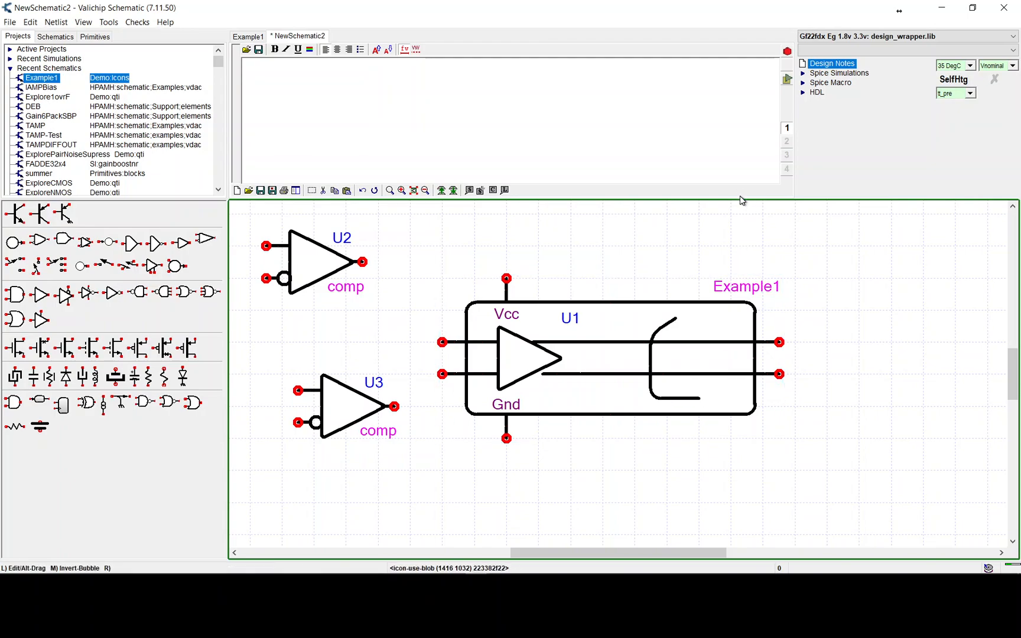
{"action": "key", "text": "ctrl+z"}
{"action": "key", "text": "ctrl+z"}
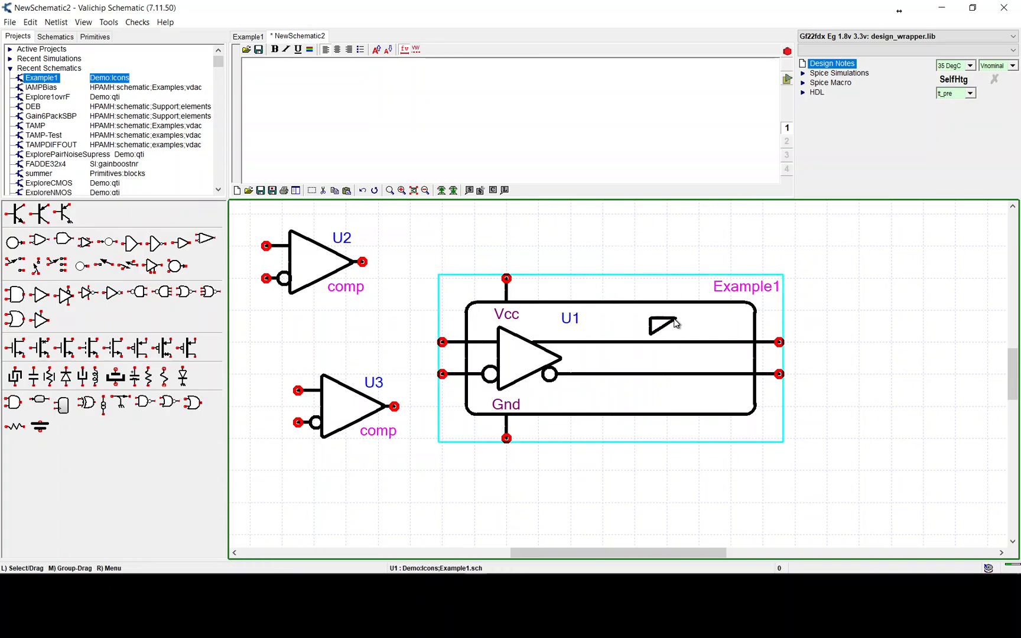
Reshape the small triangle inside the Example1 icon into a longer, symmetric arrowhead pointing towards the outputs
{"action": "mouse_move", "coordinate": [677, 322]}
{"action": "left_mouse_down"}
{"action": "mouse_move", "coordinate": [677, 337]}
{"action": "mouse_move", "coordinate": [691, 326]}
{"action": "left_mouse_up"}
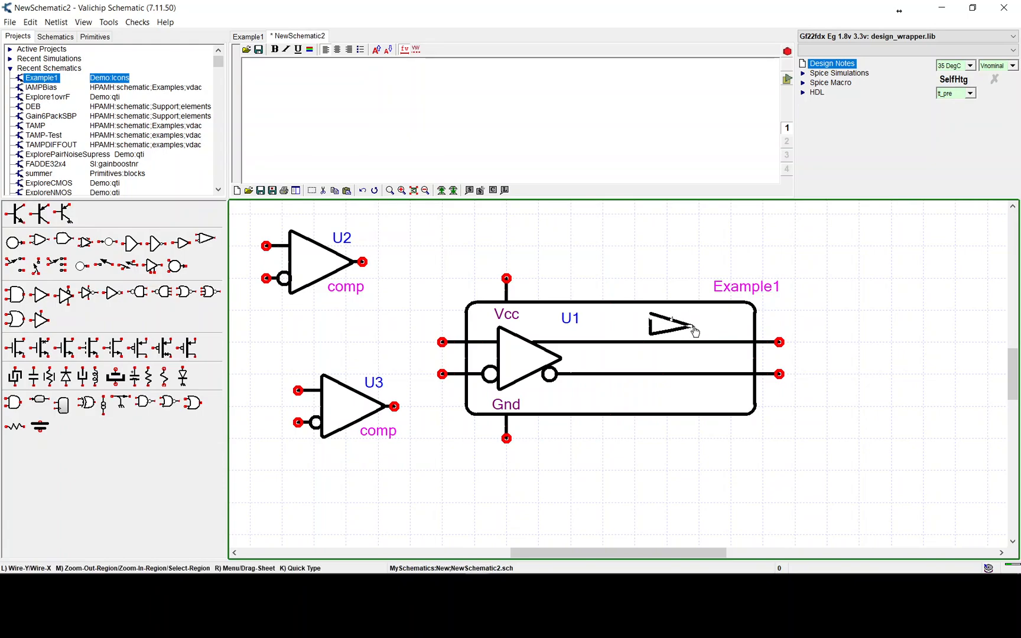
{"action": "left_click", "coordinate": [657, 322]}
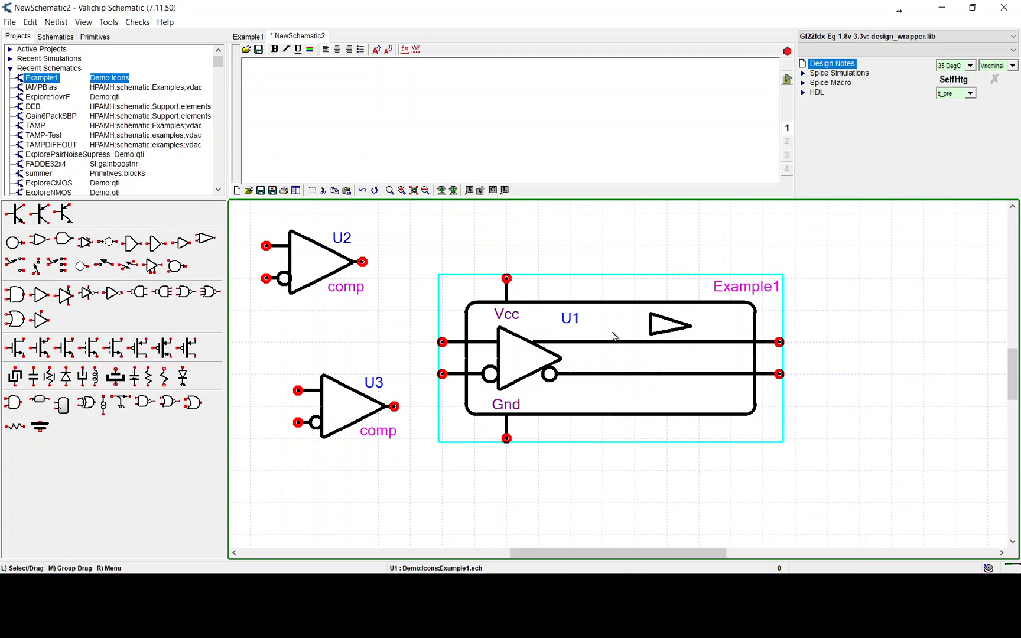
Open the Example1 schematic from its icon and rebuild its symbol
{"action": "double_click", "coordinate": [526, 356]}
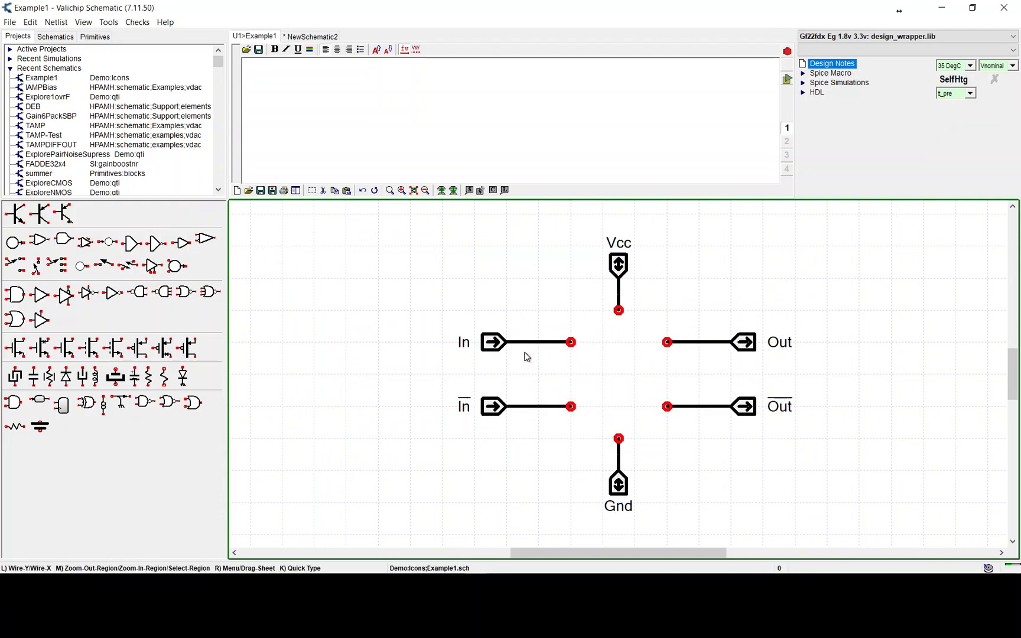
{"action": "right_click", "coordinate": [52, 83]}
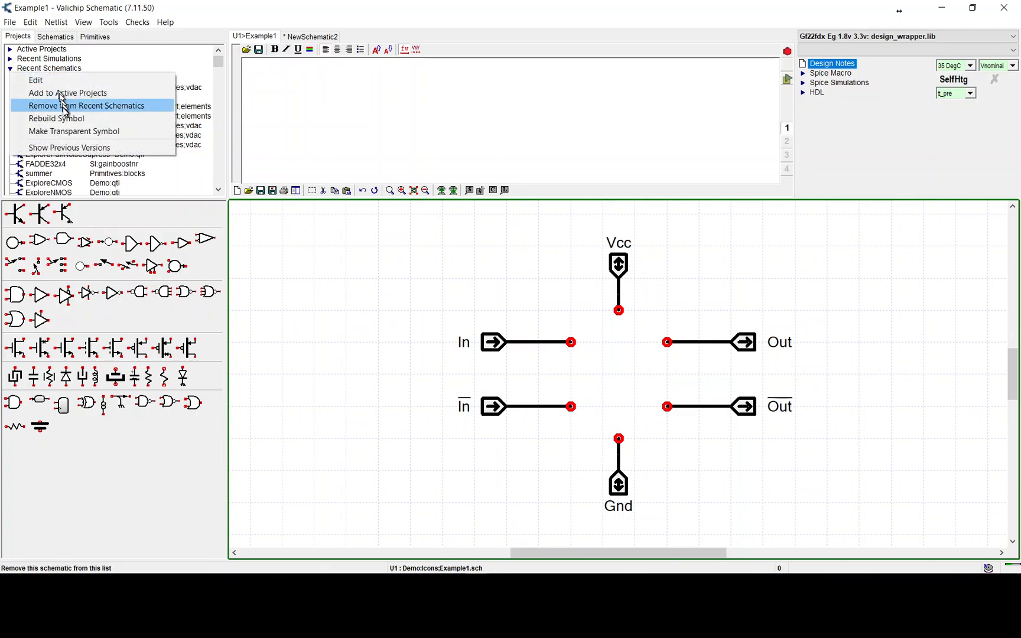
{"action": "left_click", "coordinate": [69, 121]}
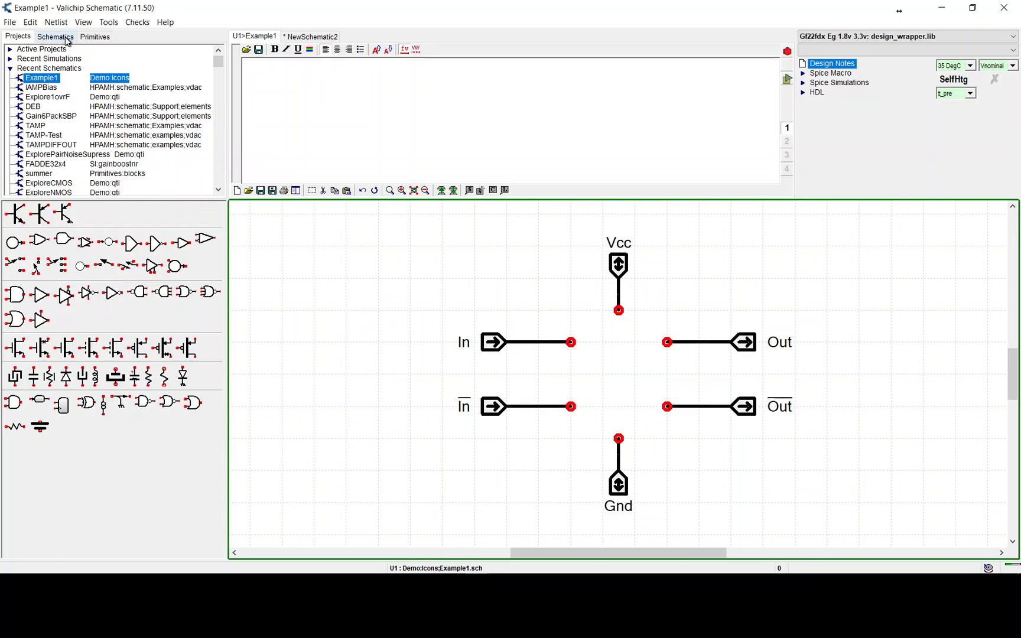
Copy the DiffOutAmp icon from the Shapes primitives library as the icon for Example1
{"action": "left_click", "coordinate": [95, 37]}
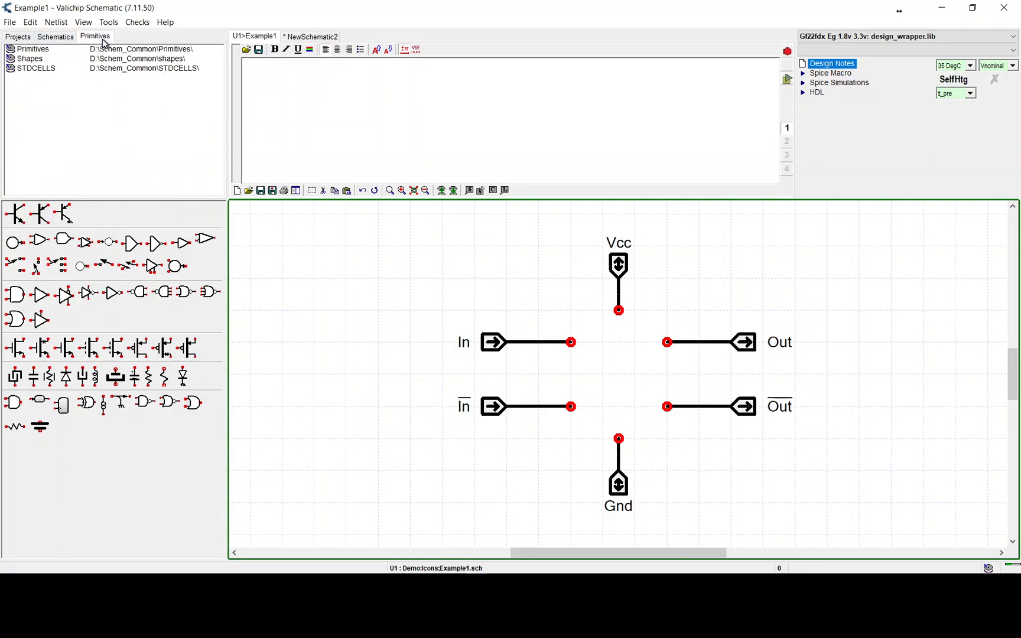
{"action": "double_click", "coordinate": [11, 61]}
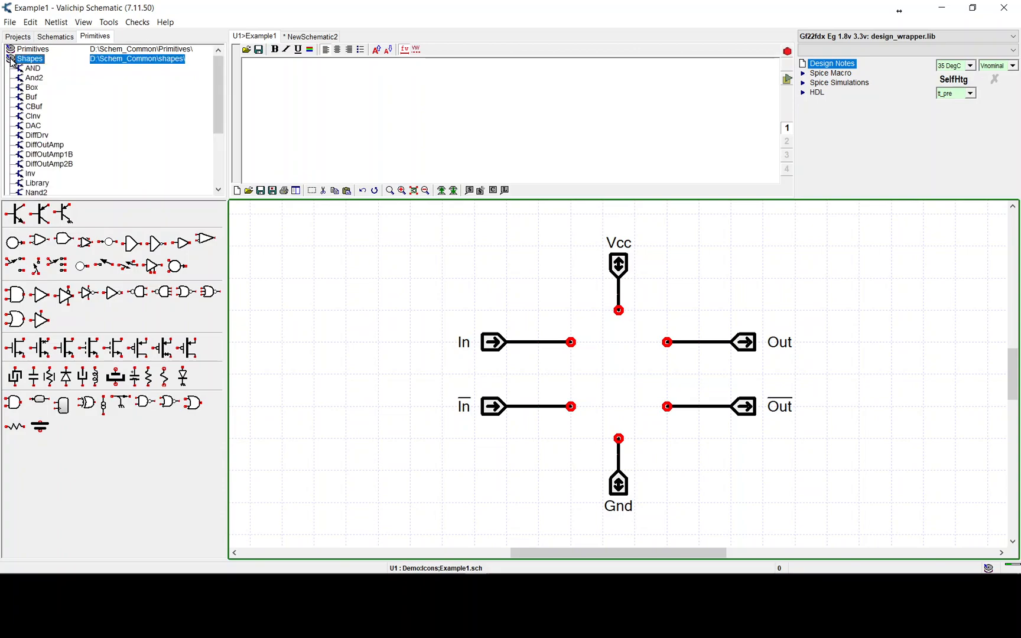
{"action": "left_click", "coordinate": [51, 148]}
{"action": "right_click", "coordinate": [51, 150]}
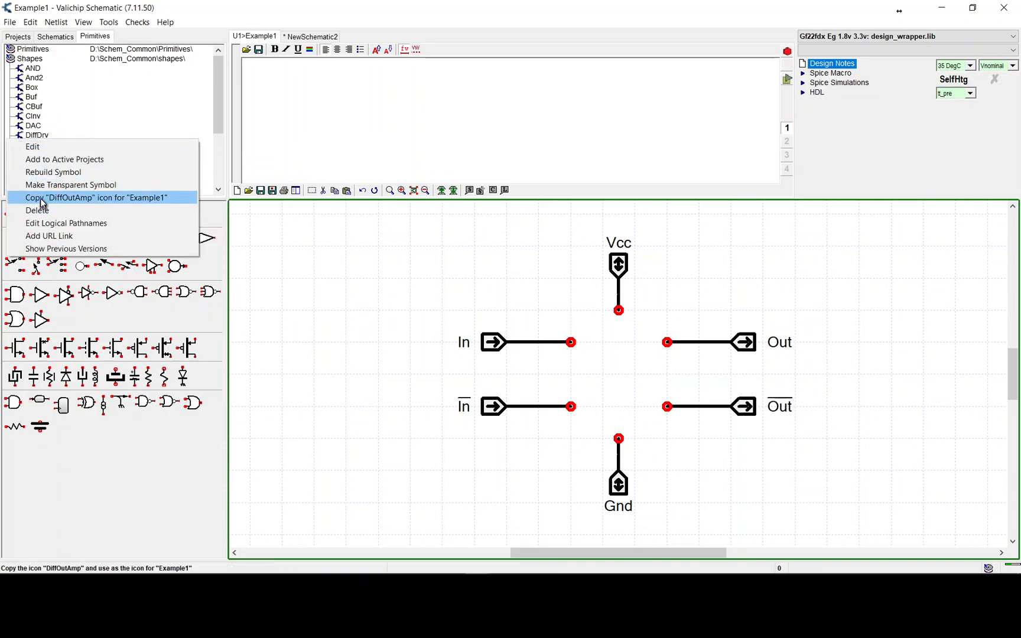
{"action": "left_click", "coordinate": [143, 203]}
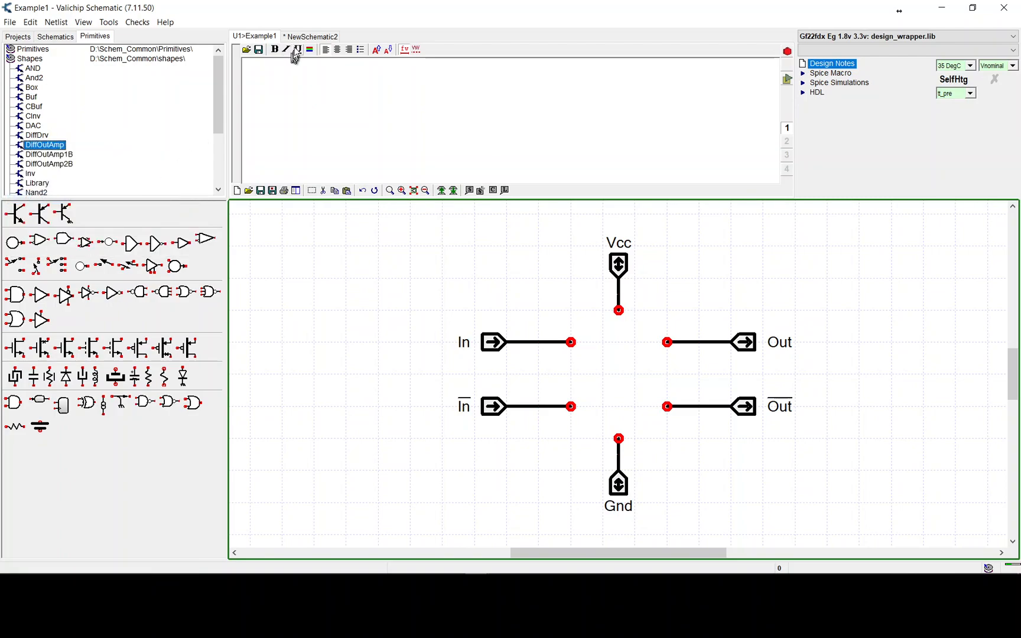
Return to NewSchematic2 and delete the two comp blocks U2 and U3
{"action": "left_click", "coordinate": [307, 36]}
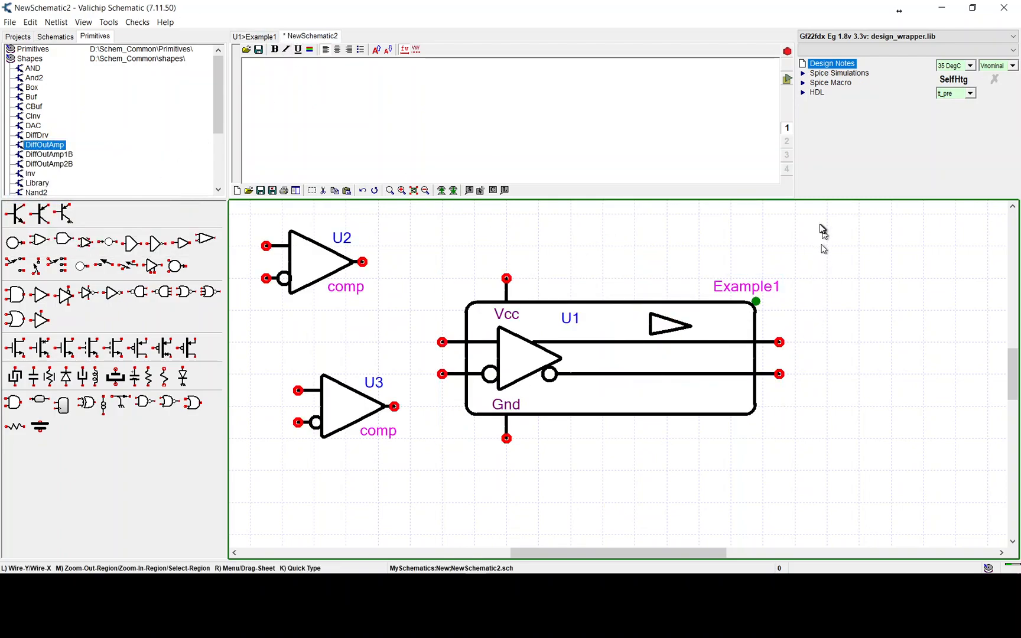
{"action": "scroll", "coordinate": [717, 255], "scroll_direction": "down", "scroll_amount": 2}
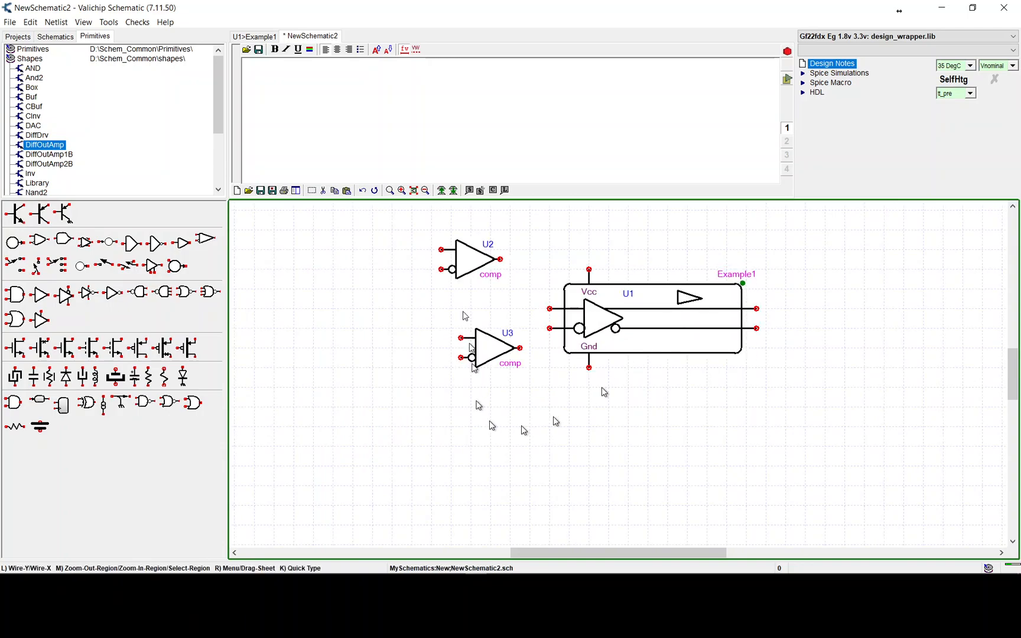
{"action": "left_click", "coordinate": [484, 262]}
{"action": "key", "text": "Delete"}
{"action": "left_click", "coordinate": [494, 363]}
{"action": "key", "text": "Delete"}
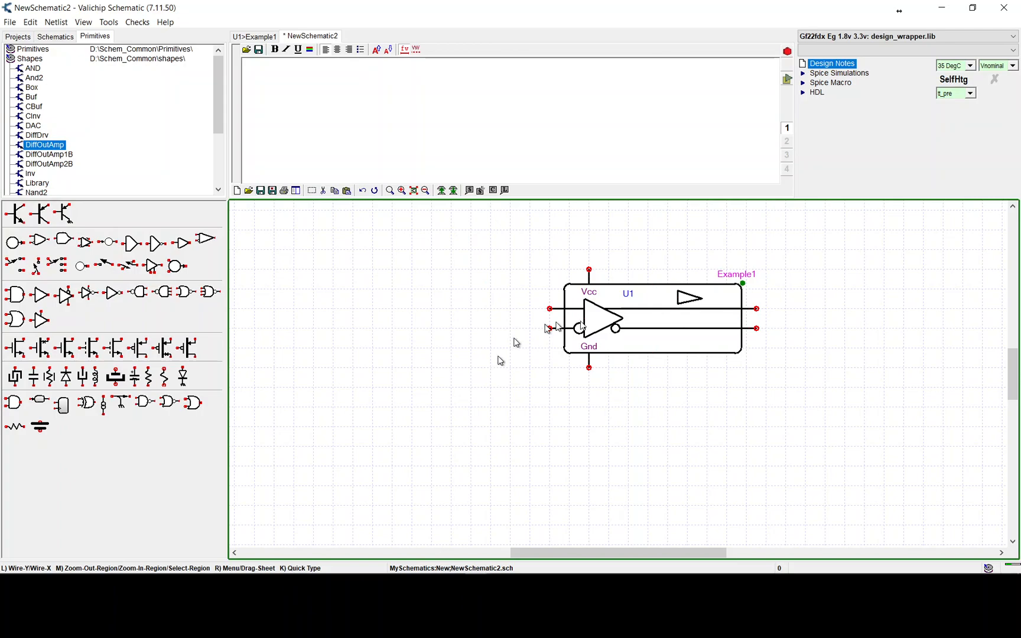
Place a second Example1 instance from the recent schematics below and to the left of U1 in NewSchematic2
{"action": "left_click", "coordinate": [745, 287]}
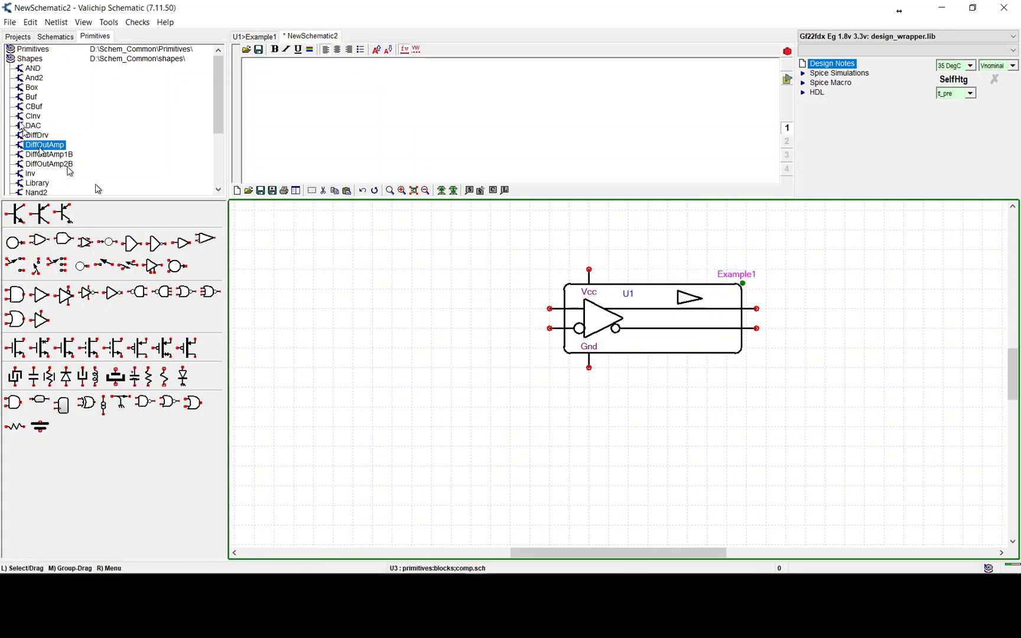
{"action": "left_click", "coordinate": [54, 37]}
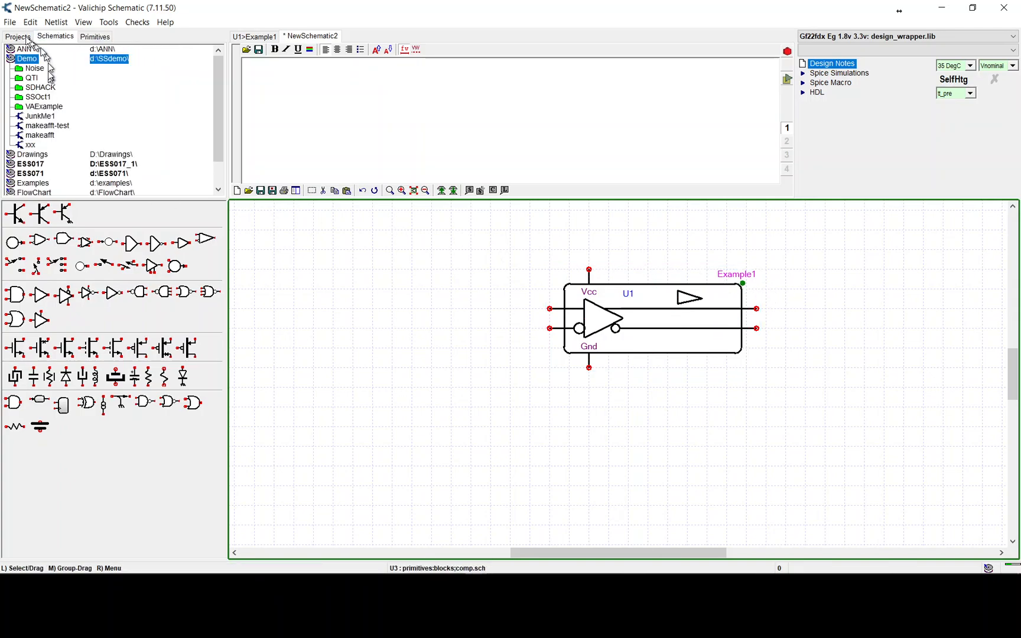
{"action": "left_click", "coordinate": [18, 37]}
{"action": "left_click_drag", "start_coordinate": [37, 75], "coordinate": [451, 412]}
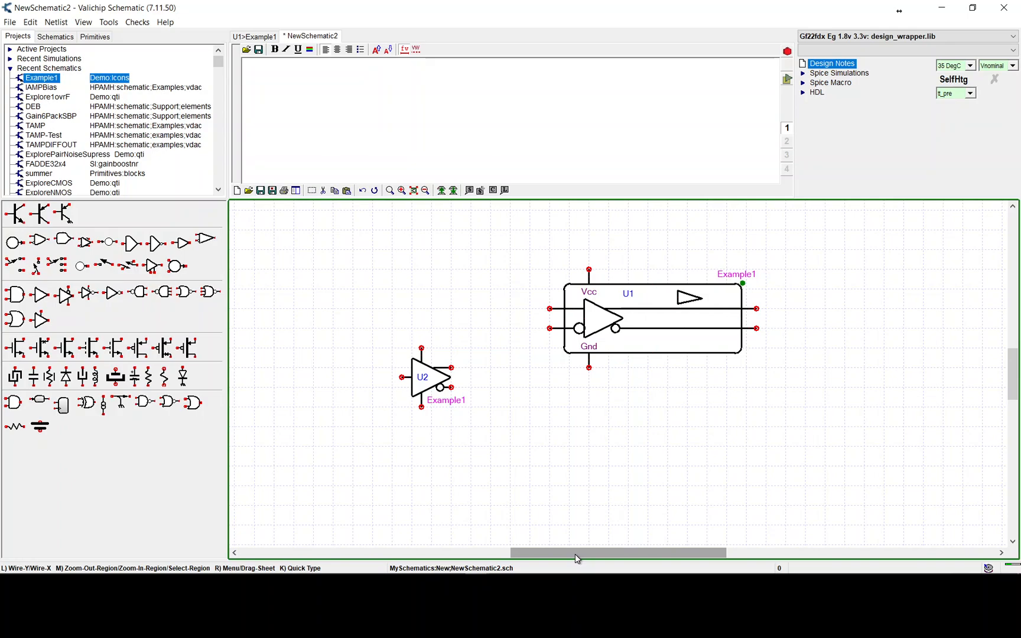
{"action": "left_click", "coordinate": [615, 364]}
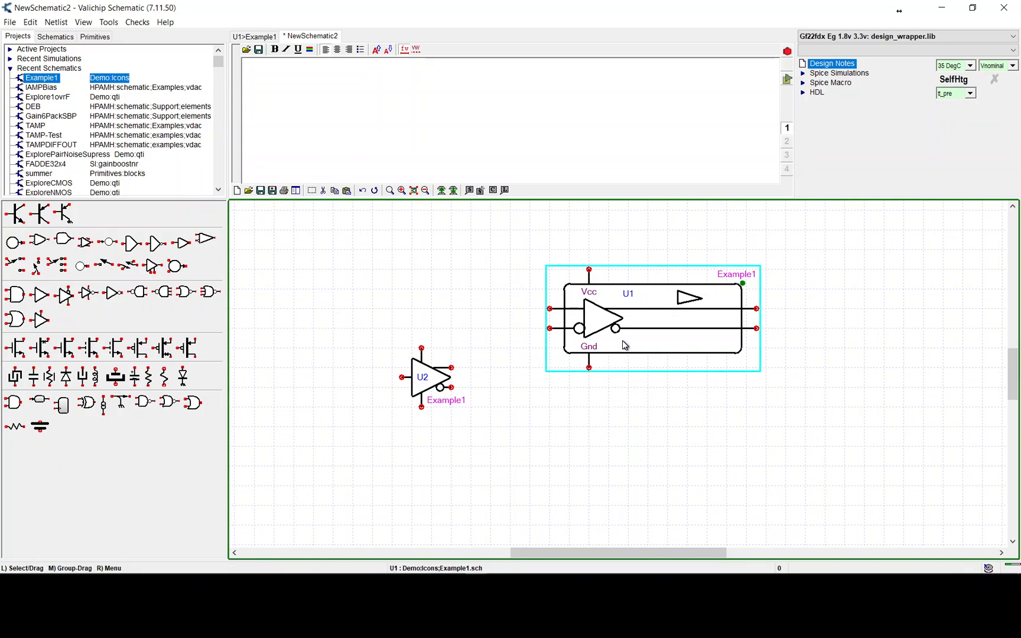
{"action": "double_click", "coordinate": [543, 274]}
{"action": "left_click", "coordinate": [351, 439]}
{"action": "double_click", "coordinate": [352, 440]}
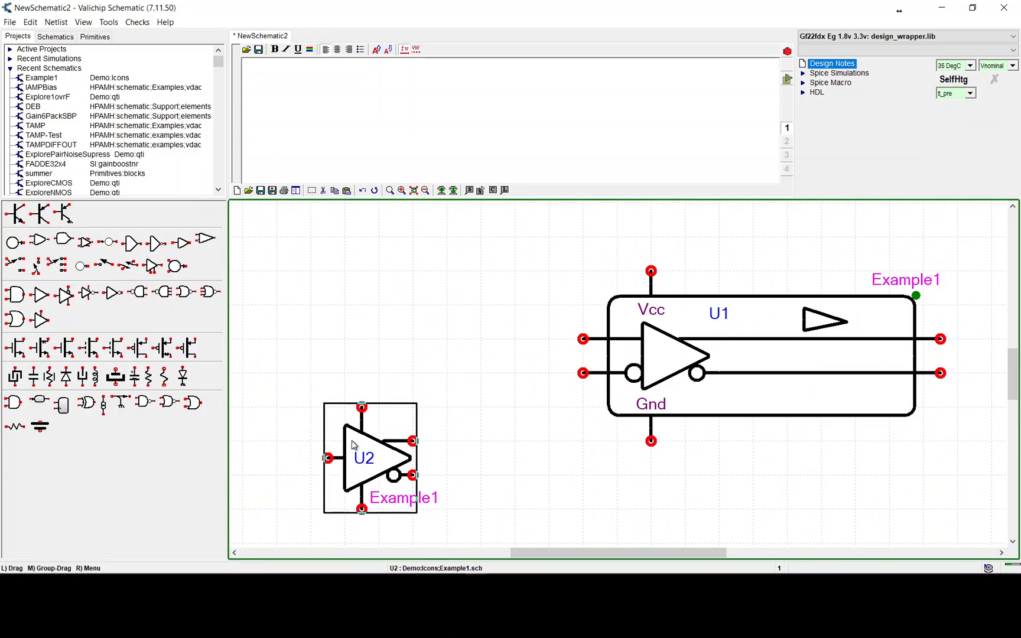
{"action": "double_click", "coordinate": [394, 341]}
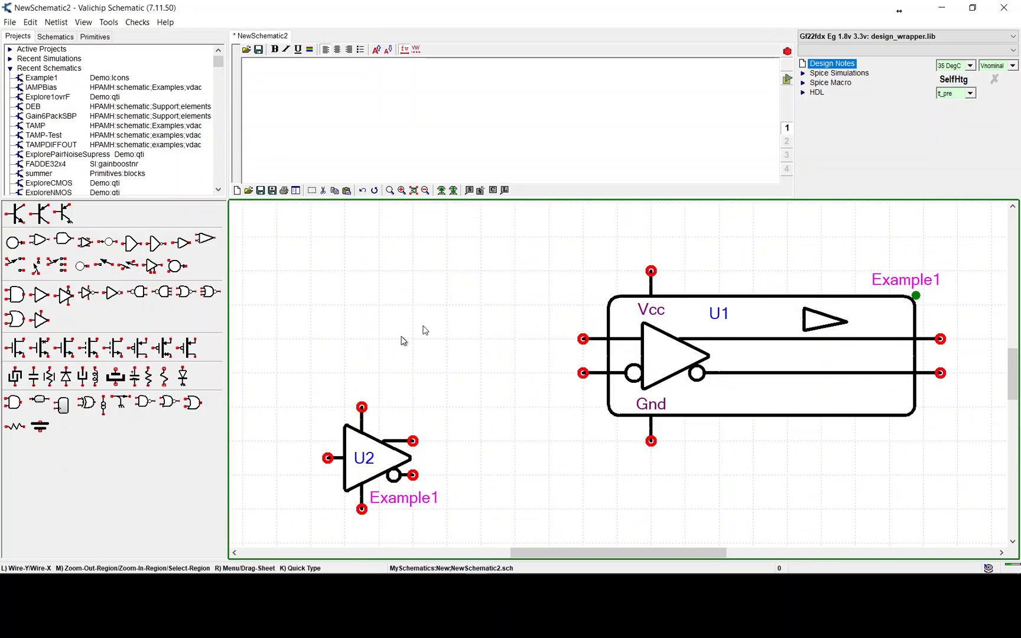
{"action": "scroll", "coordinate": [442, 312], "scroll_direction": "down", "scroll_amount": 3}
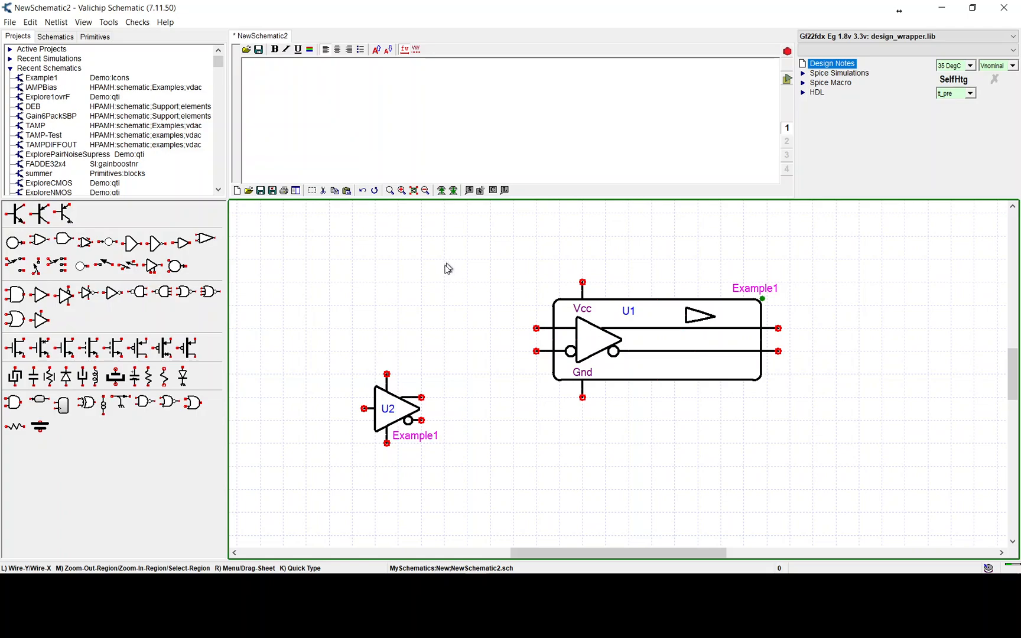
Rename the port on top of U2 to Vcc and check the name of its left input port
{"action": "left_click", "coordinate": [387, 375]}
{"action": "left_click_drag", "start_coordinate": [436, 363], "coordinate": [394, 367]}
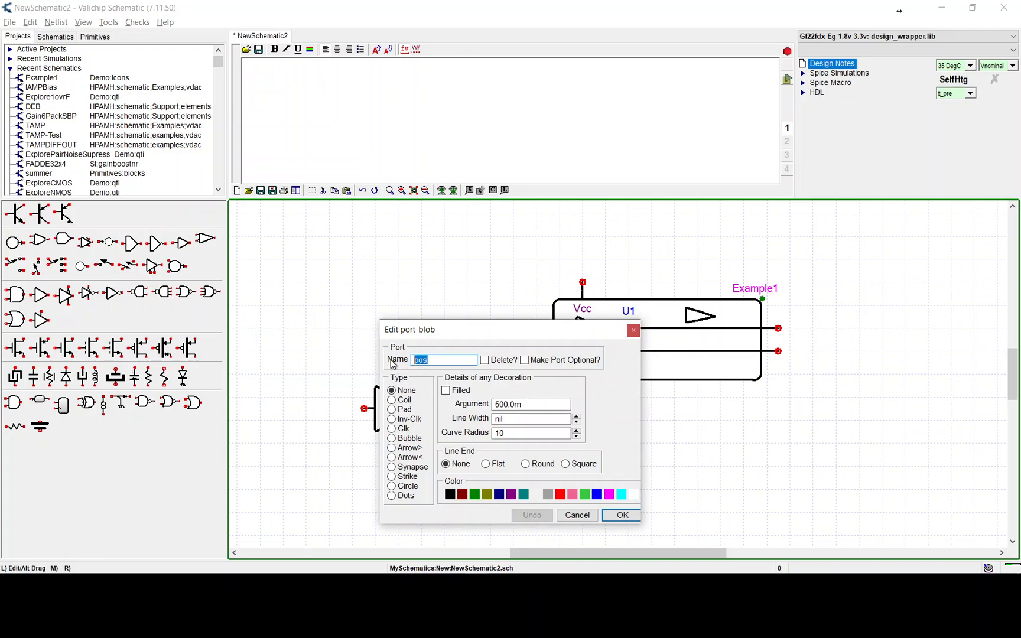
{"action": "type", "text": "Vcc"}
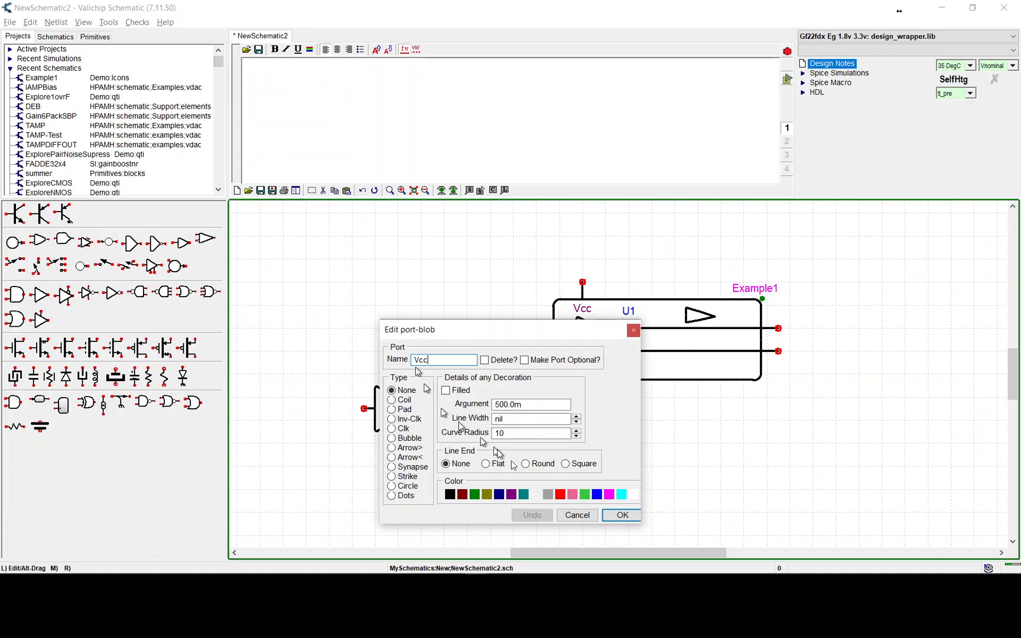
{"action": "left_click", "coordinate": [615, 516]}
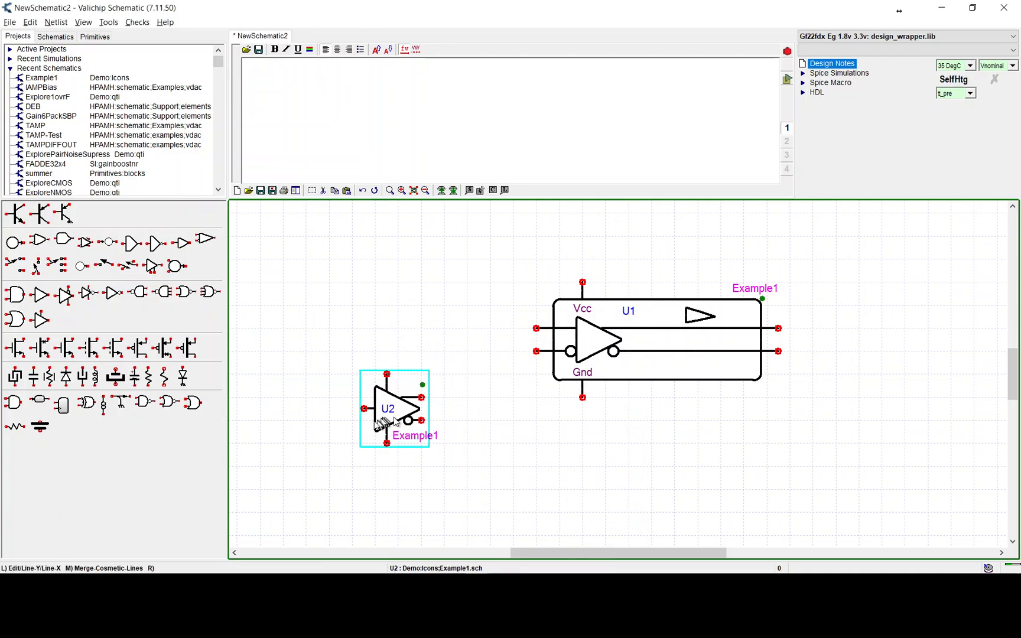
{"action": "left_click", "coordinate": [366, 412]}
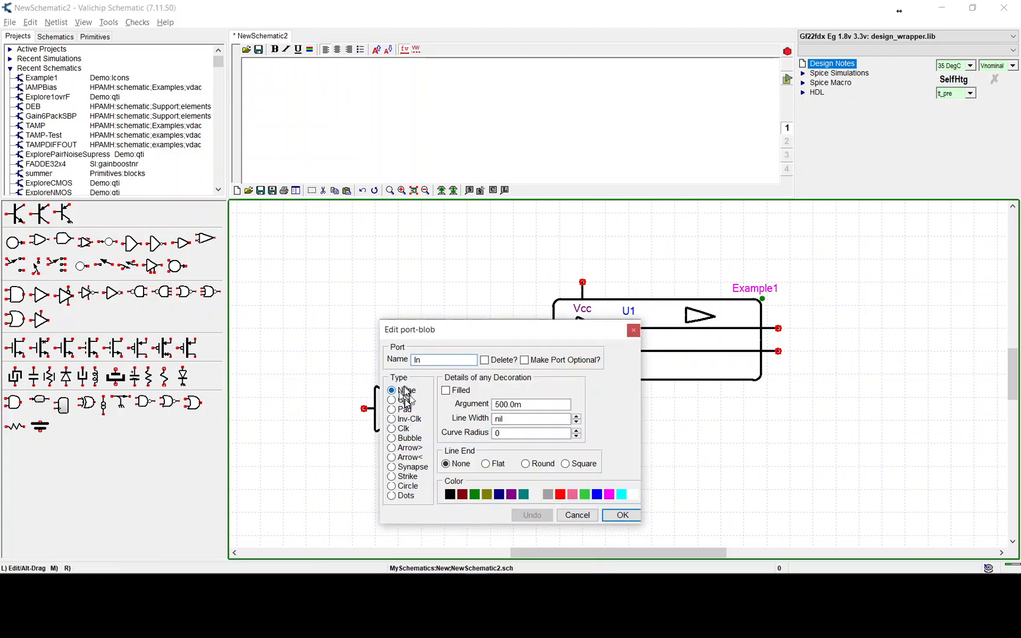
{"action": "left_click", "coordinate": [632, 517]}
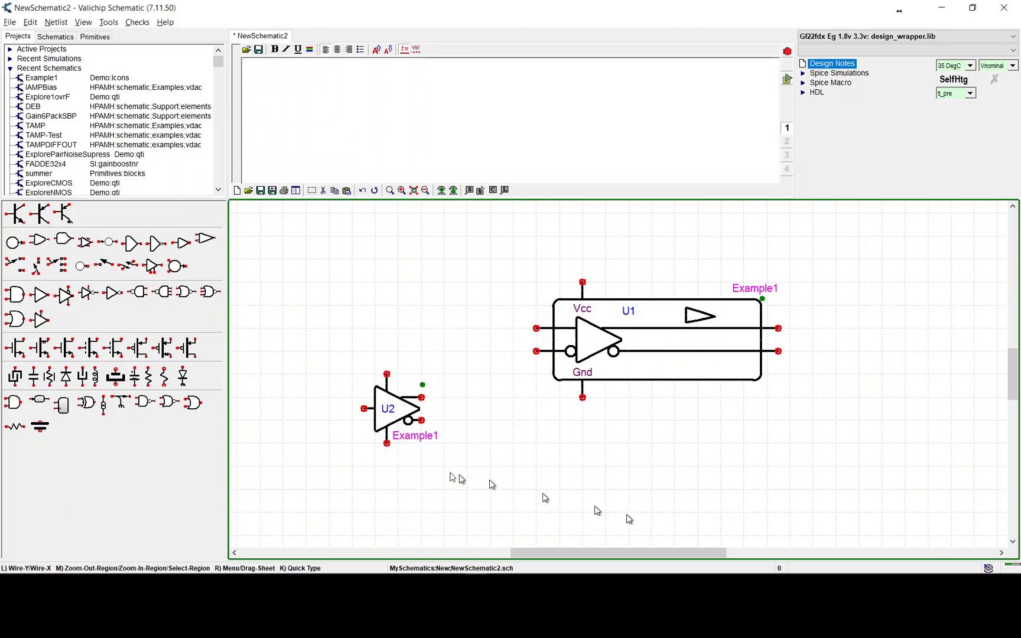
Add the missing Inb port to the input side of U2, discarding the stray stub line there
{"action": "double_click", "coordinate": [361, 424]}
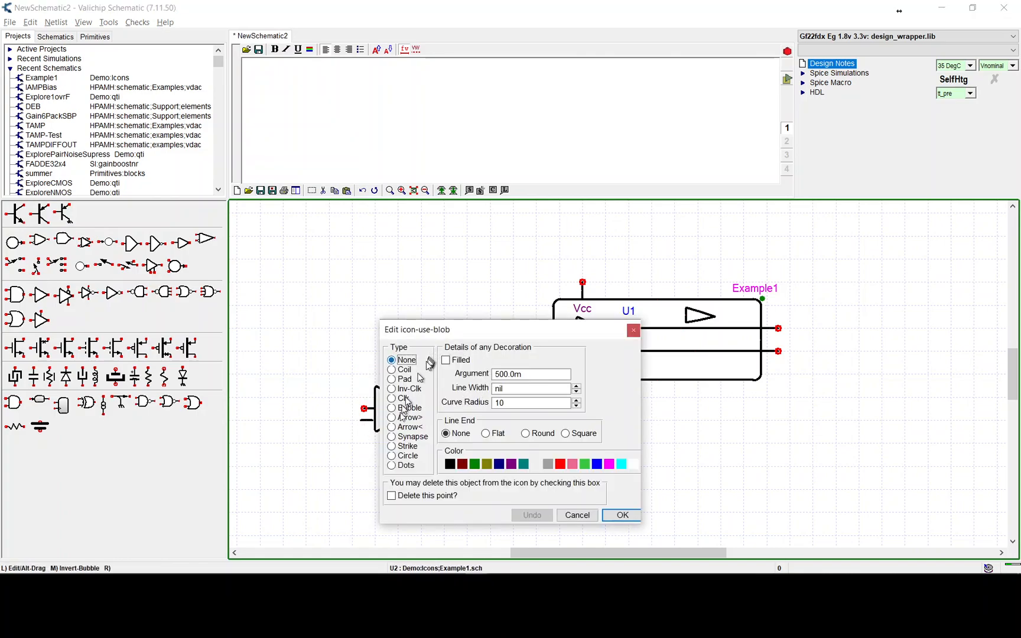
{"action": "left_click", "coordinate": [577, 516]}
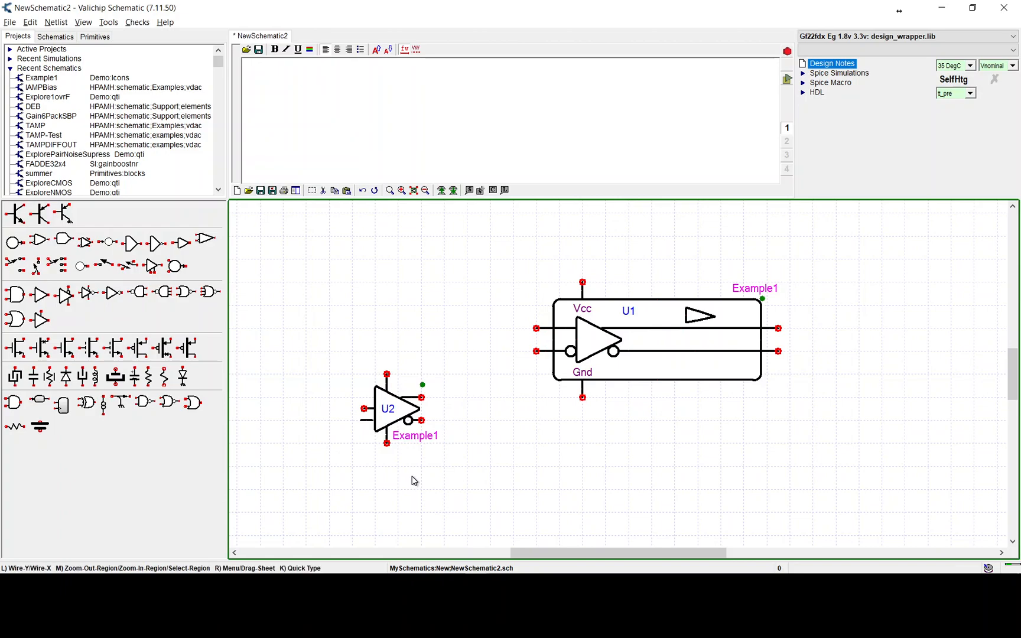
{"action": "left_click", "coordinate": [370, 424]}
{"action": "right_click", "coordinate": [370, 424]}
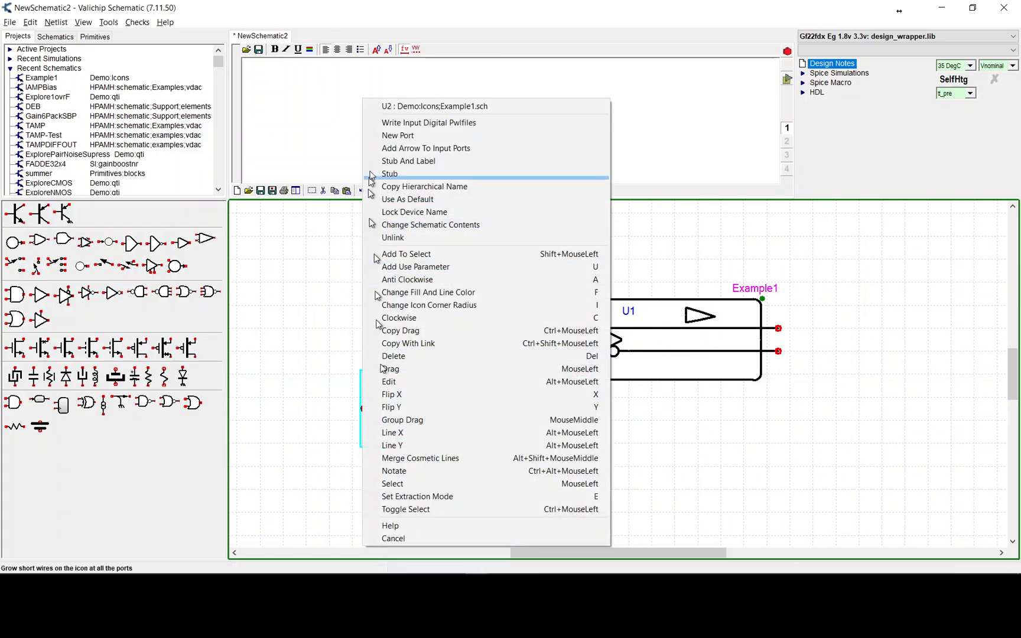
{"action": "left_click", "coordinate": [401, 135]}
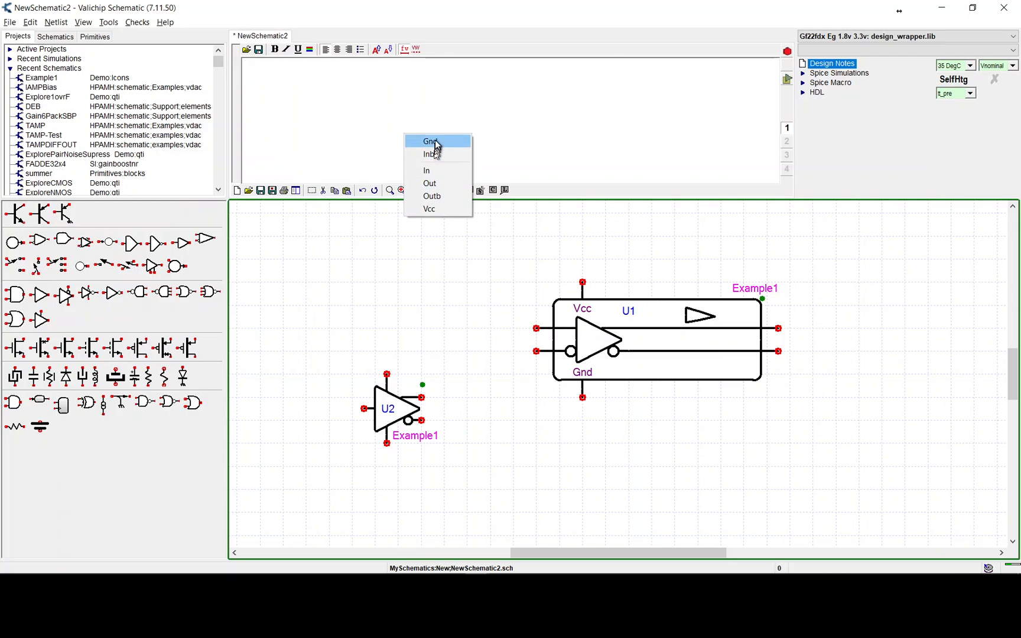
{"action": "left_click", "coordinate": [434, 156]}
Give U2's Inb pin a Bubble decoration and move the In port up level with the upper output
{"action": "left_click", "coordinate": [377, 420]}
{"action": "left_click", "coordinate": [376, 421]}
{"action": "left_click", "coordinate": [419, 373]}
{"action": "left_click", "coordinate": [408, 453]}
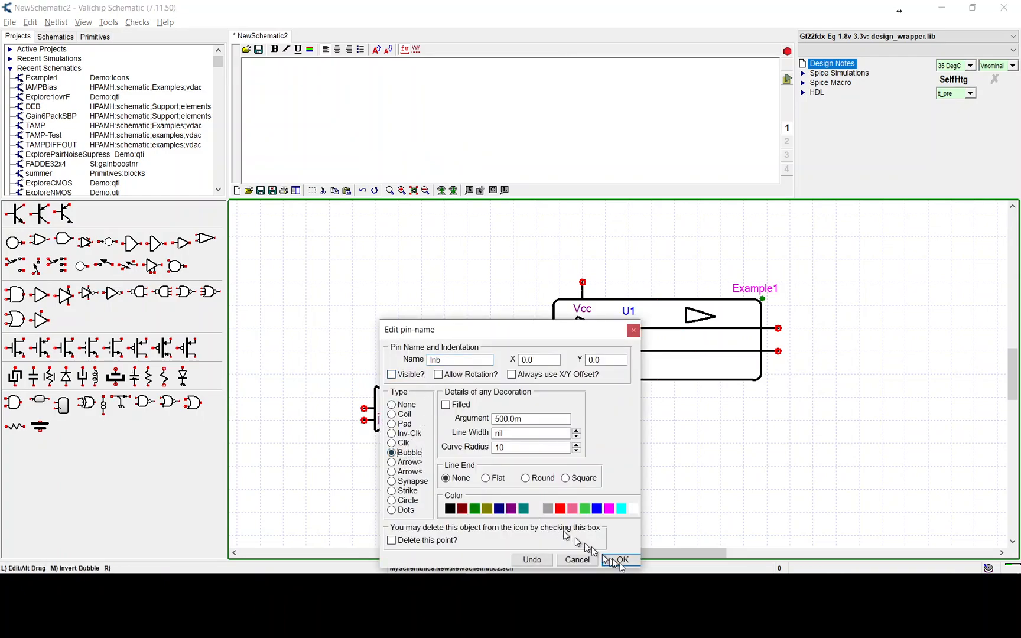
{"action": "left_click", "coordinate": [623, 559]}
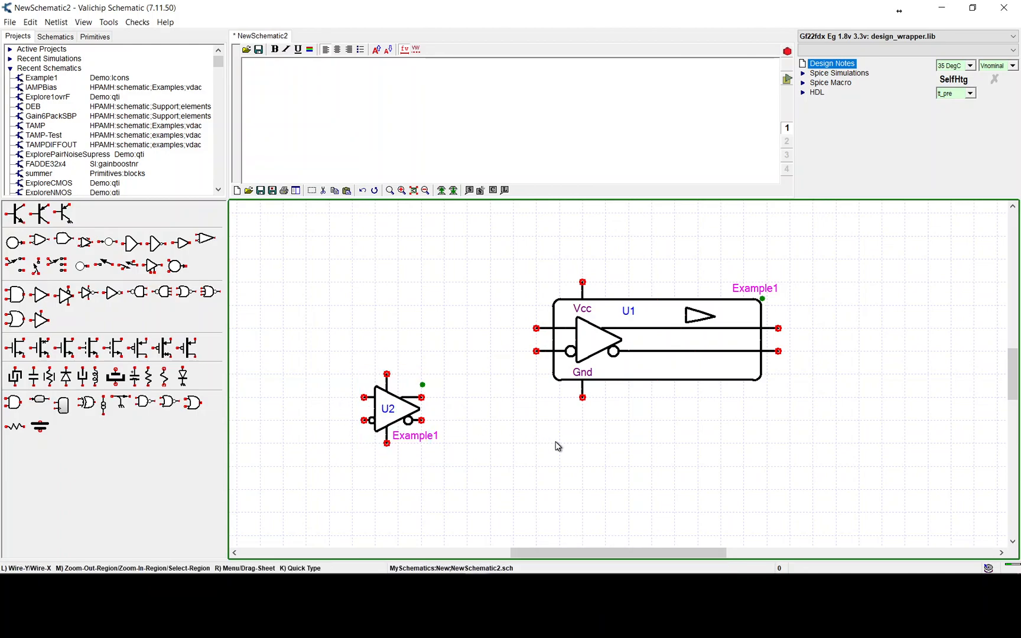
Rename the port at the bottom of U2 to Gnd and check the settings of its two output ports
{"action": "double_click", "coordinate": [385, 447]}
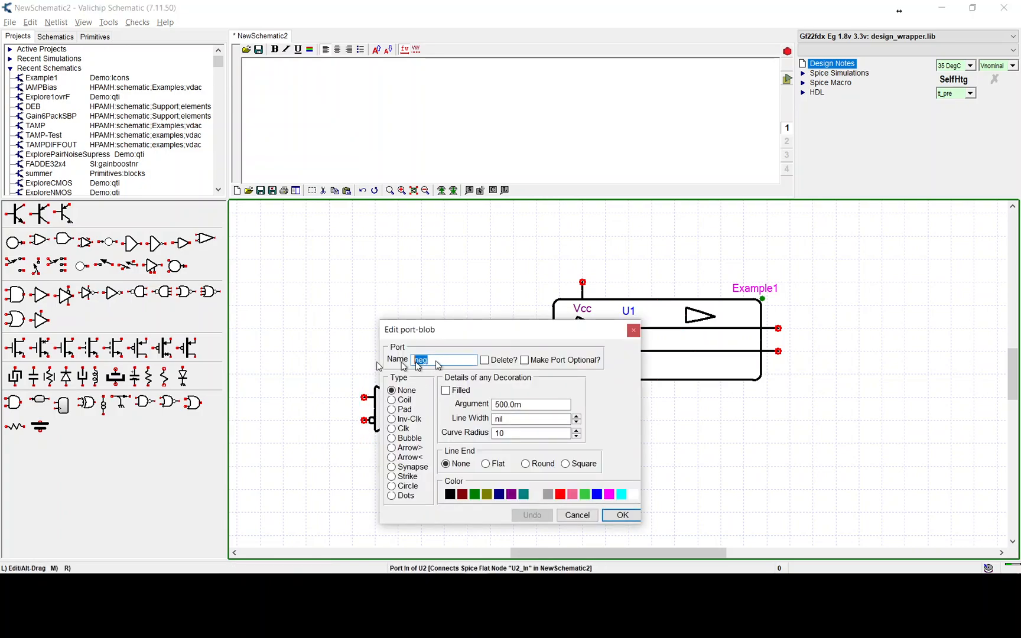
{"action": "type", "text": "Gnd"}
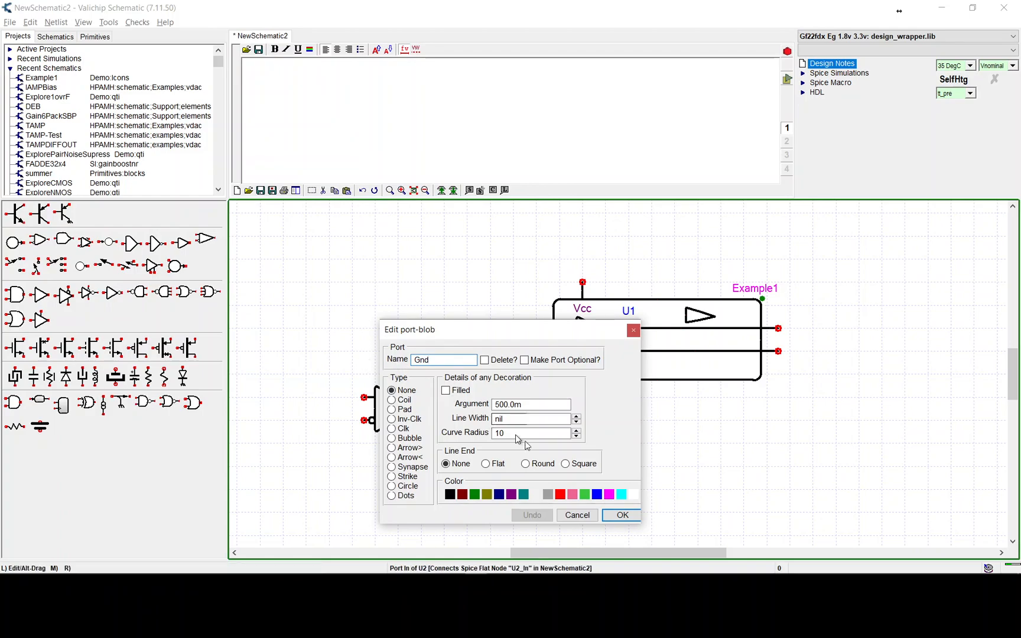
{"action": "left_click", "coordinate": [622, 515]}
{"action": "double_click", "coordinate": [423, 422]}
{"action": "left_click", "coordinate": [578, 515]}
{"action": "double_click", "coordinate": [422, 399]}
{"action": "left_click", "coordinate": [576, 514]}
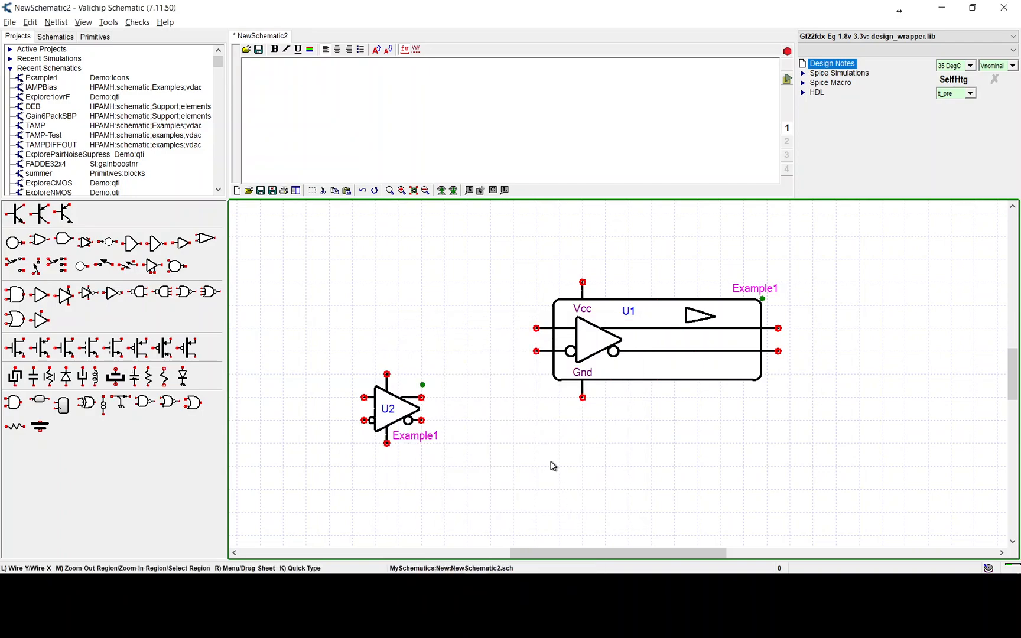
Place a test instance of Example1 above U2 and delete it
{"action": "left_click_drag", "start_coordinate": [47, 83], "coordinate": [412, 314]}
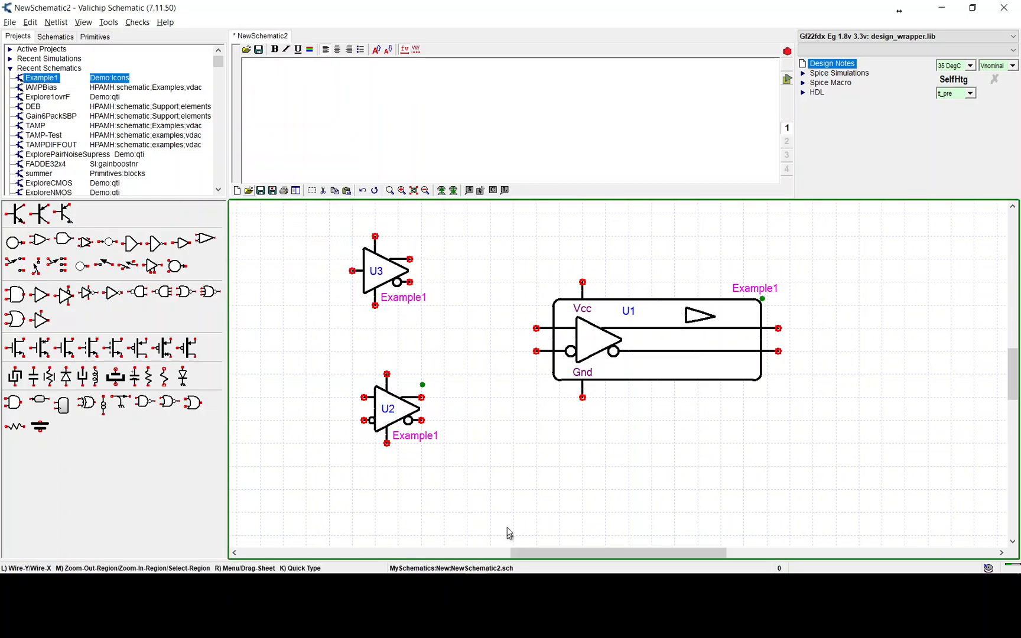
{"action": "left_click", "coordinate": [390, 269]}
{"action": "key", "text": "Delete"}
Make U2's icon the default for Example1 and place a new Example1 instance above it
{"action": "left_click", "coordinate": [394, 400]}
{"action": "right_click", "coordinate": [394, 400]}
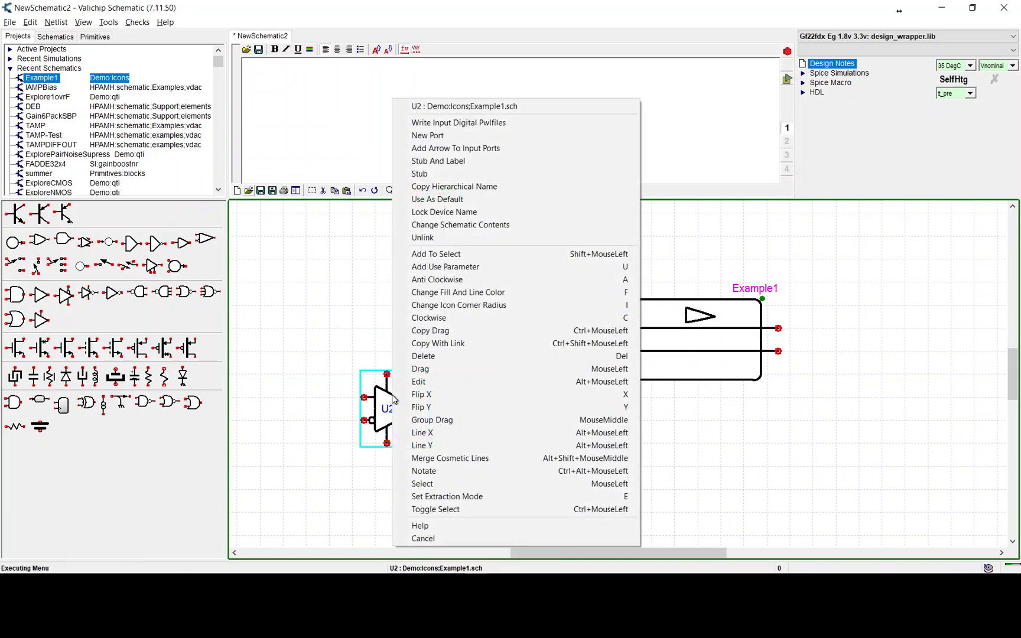
{"action": "left_click", "coordinate": [449, 198]}
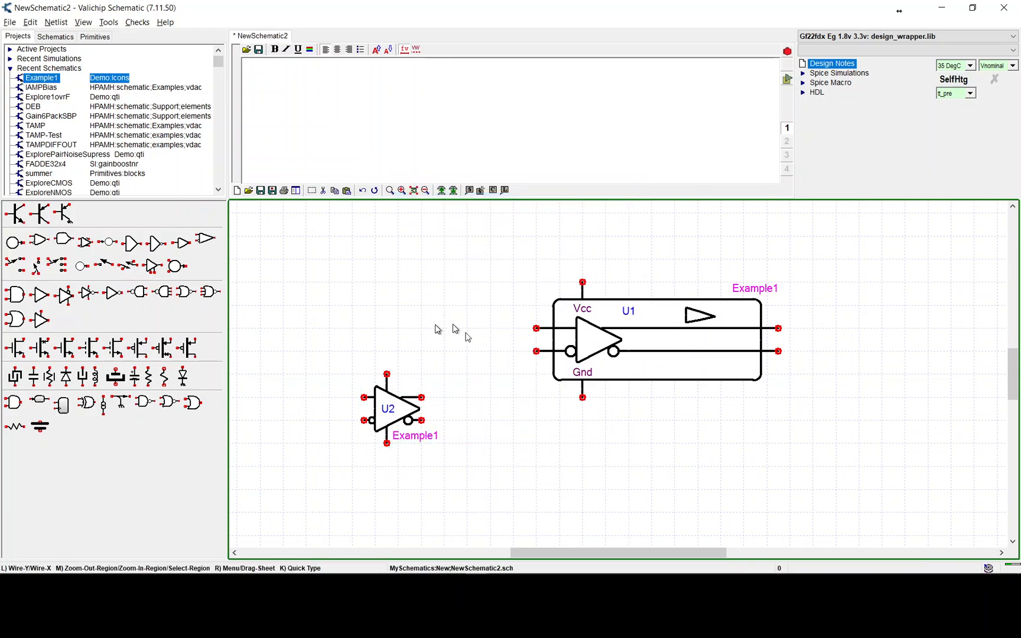
{"action": "left_click_drag", "start_coordinate": [32, 75], "coordinate": [414, 281]}
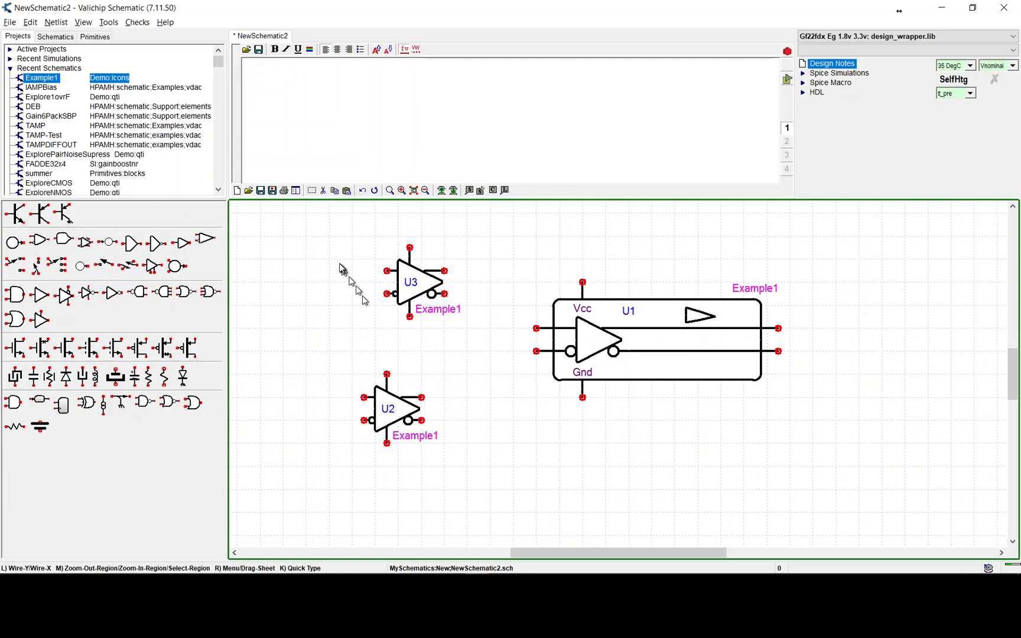
Adjust the size of the bubble on U3's Inb pin, setting its decoration Argument to 0.7
{"action": "scroll", "coordinate": [340, 265], "scroll_direction": "up", "scroll_amount": 4}
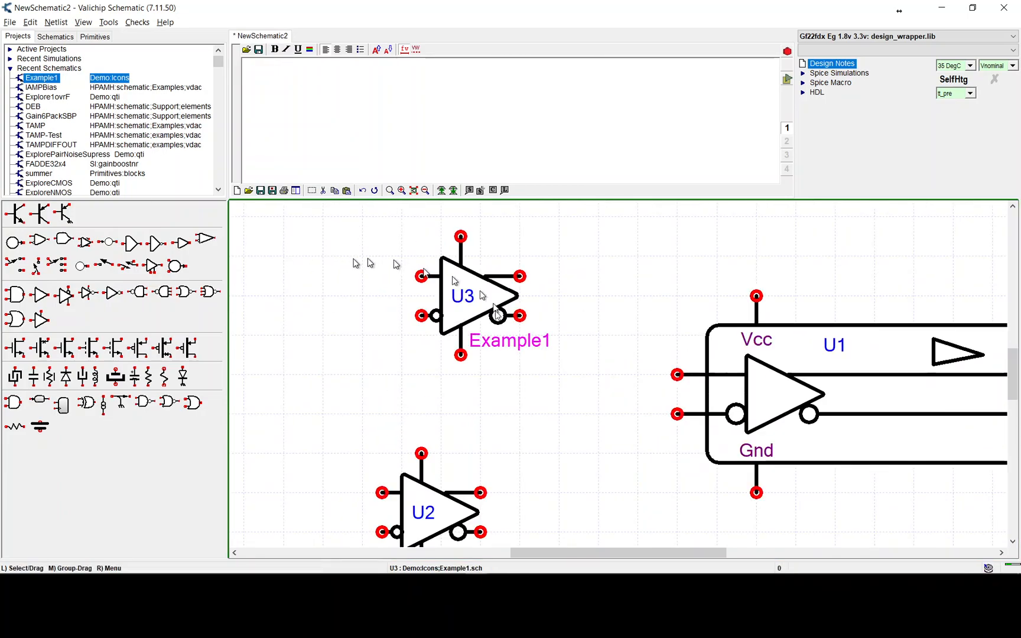
{"action": "double_click", "coordinate": [444, 319]}
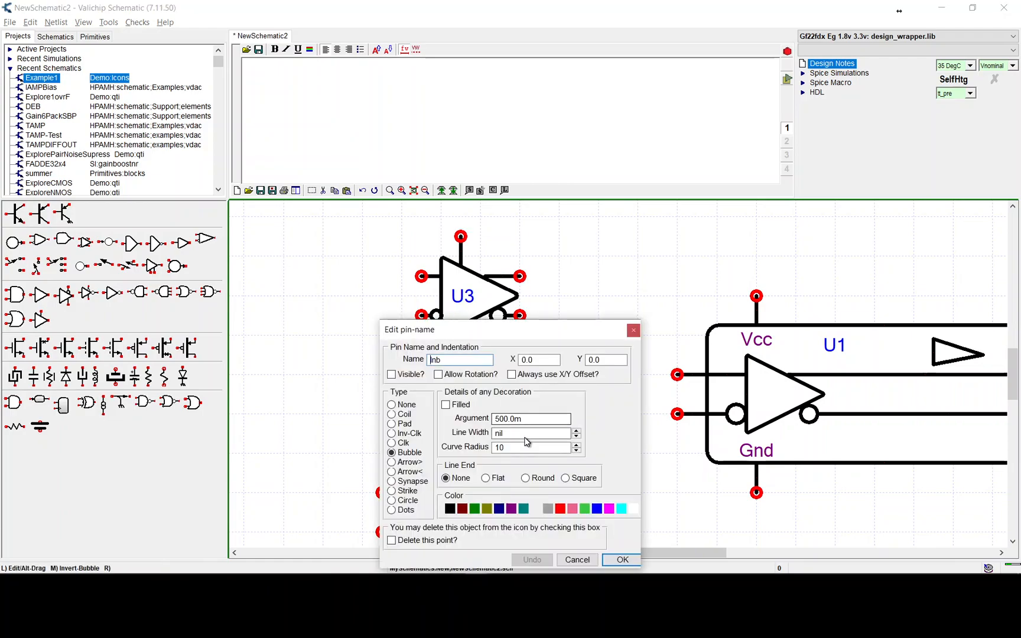
{"action": "left_click", "coordinate": [504, 419]}
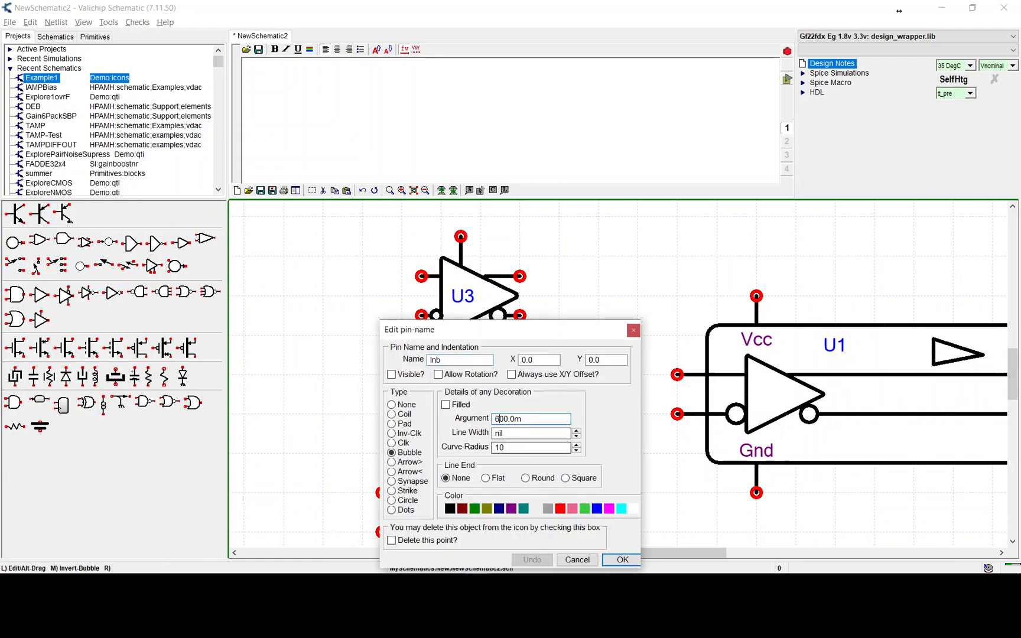
{"action": "left_click", "coordinate": [622, 559]}
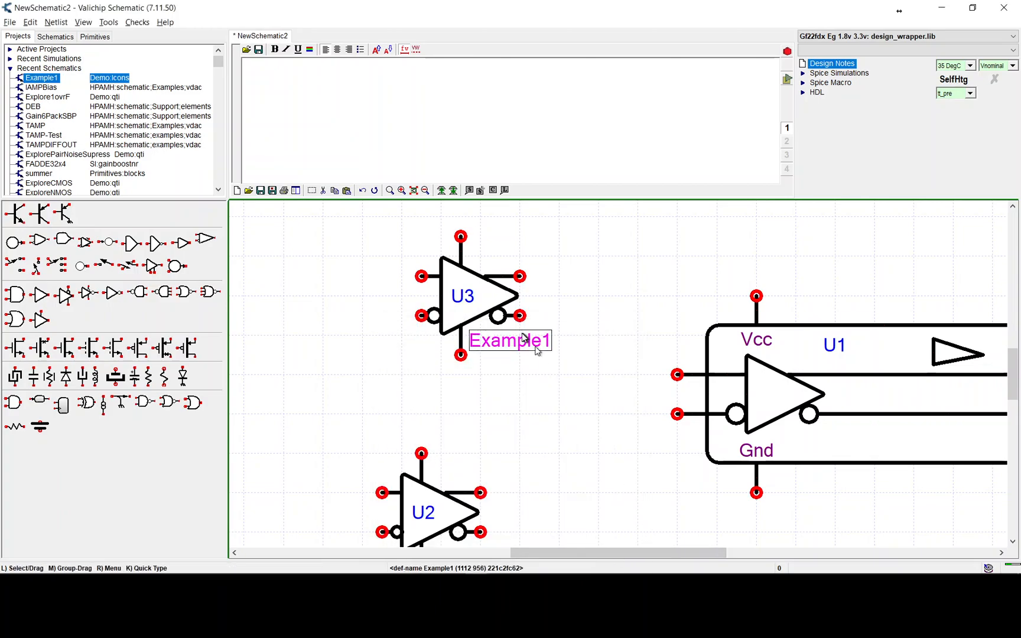
{"action": "double_click", "coordinate": [440, 317]}
{"action": "left_click_drag", "start_coordinate": [567, 419], "coordinate": [452, 424]}
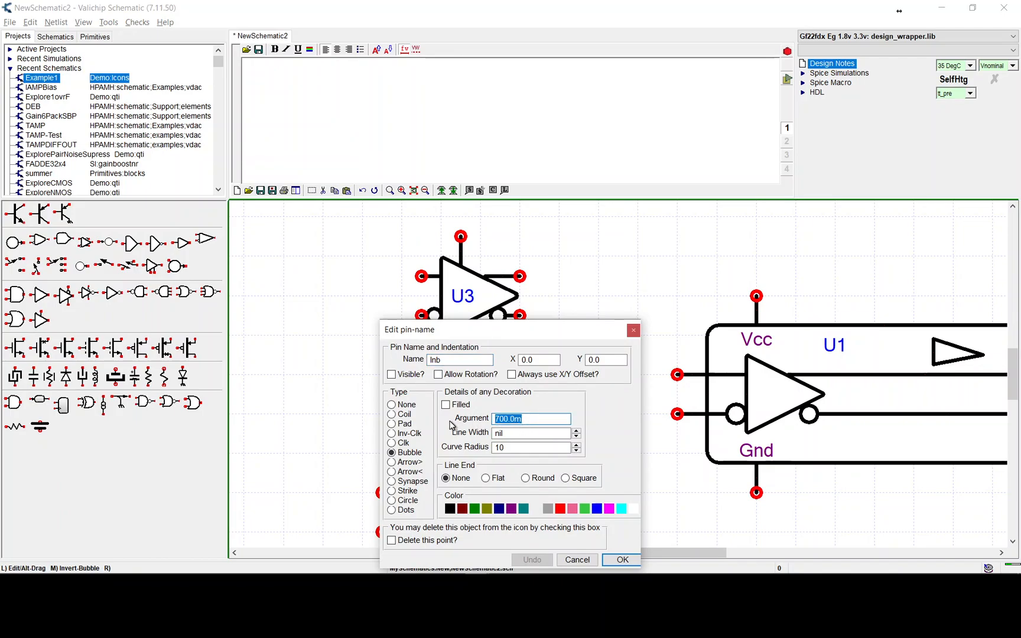
{"action": "left_click", "coordinate": [623, 559]}
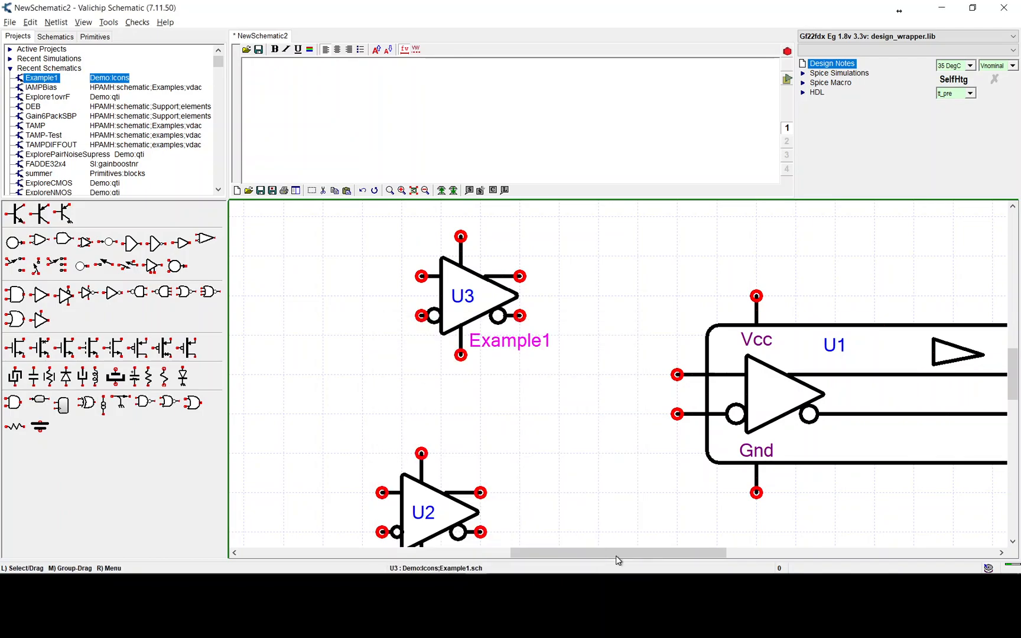
{"action": "double_click", "coordinate": [441, 318]}
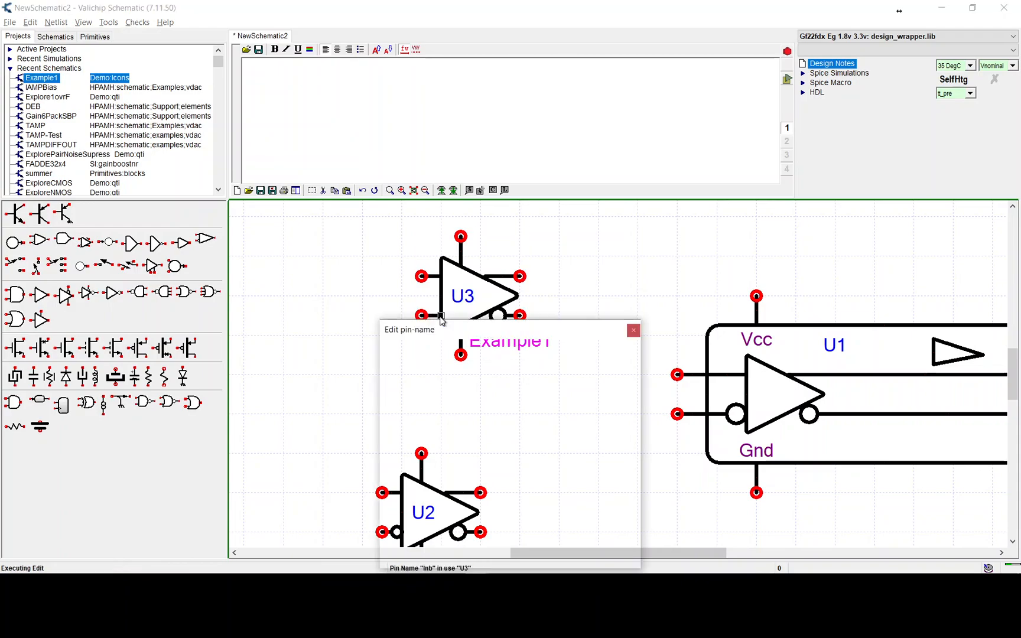
{"action": "type", "text": "0.7"}
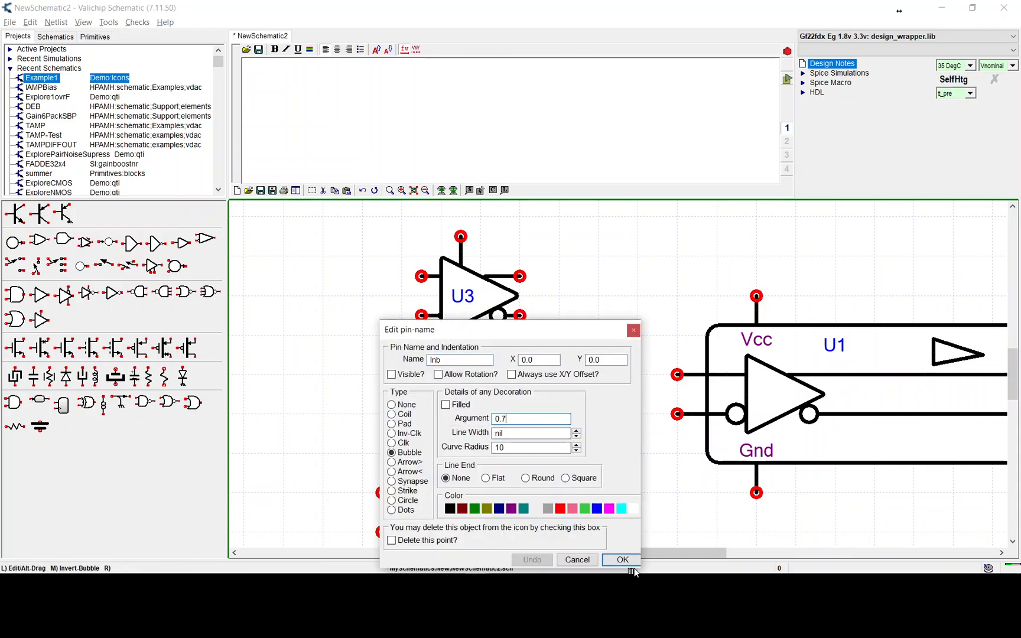
{"action": "left_click", "coordinate": [621, 560]}
Make U3's edited icon the default icon for Example1
{"action": "left_click", "coordinate": [519, 260]}
{"action": "right_click", "coordinate": [487, 275]}
{"action": "left_click", "coordinate": [555, 200]}
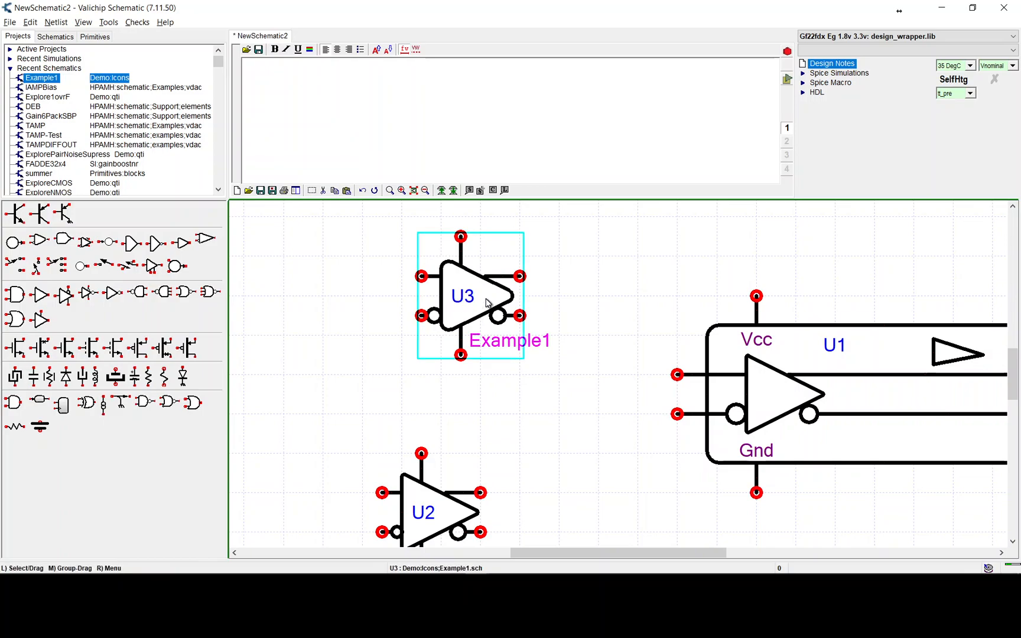
Try different corner radii on U3's icon and return it to the original sharper corners
{"action": "key", "text": "r"}
{"action": "key", "text": "r"}
{"action": "key", "text": "r"}
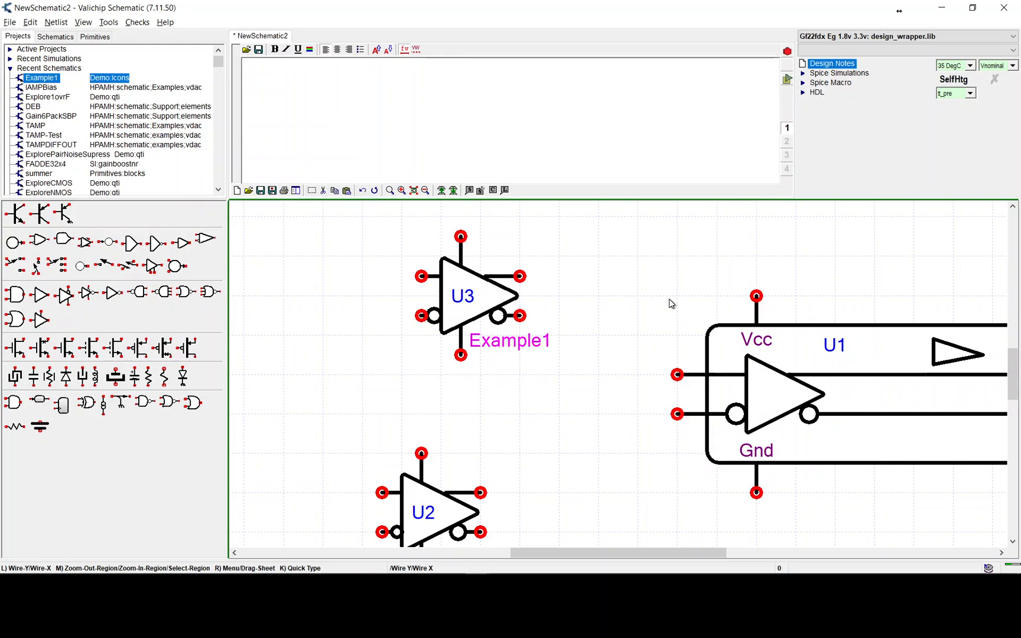
{"action": "scroll", "coordinate": [588, 337], "scroll_direction": "down", "scroll_amount": 3, "text": "ctrl"}
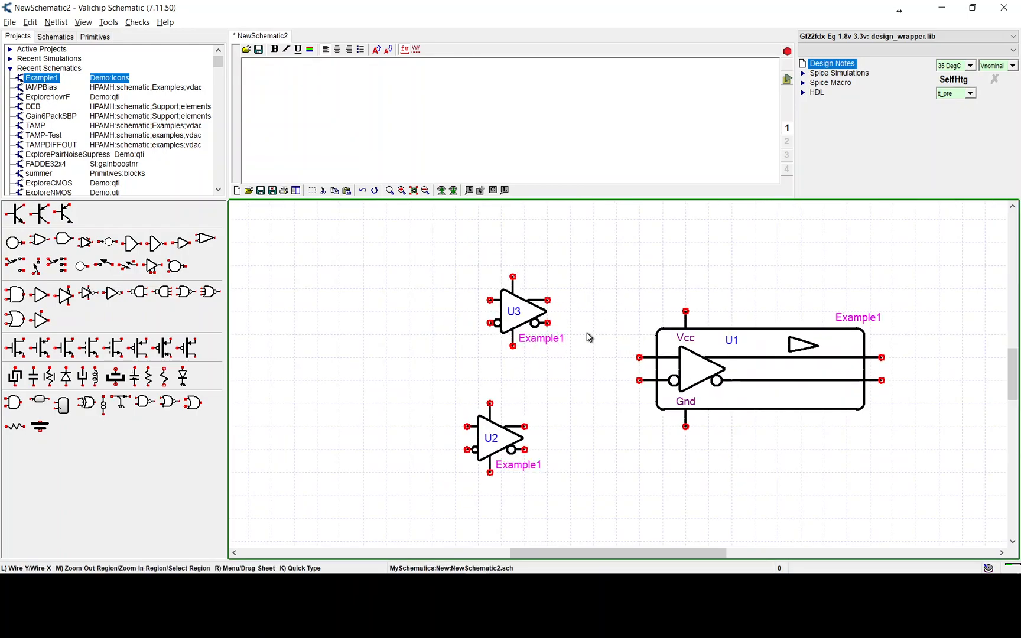
{"action": "key", "text": "alt+Tab"}
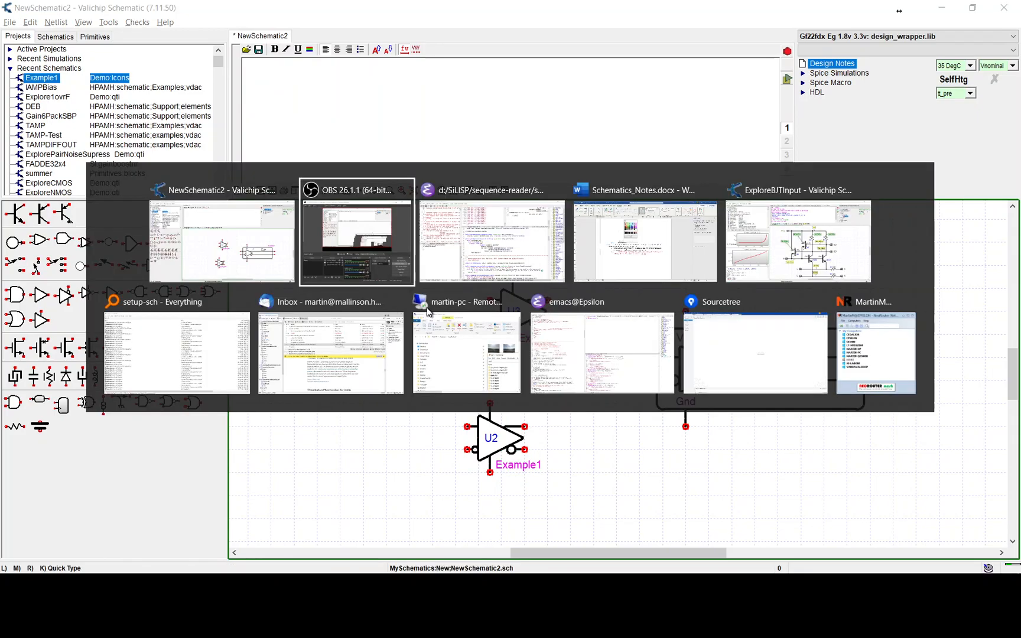
{"action": "left_click_drag", "start_coordinate": [839, 566], "coordinate": [659, 38]}
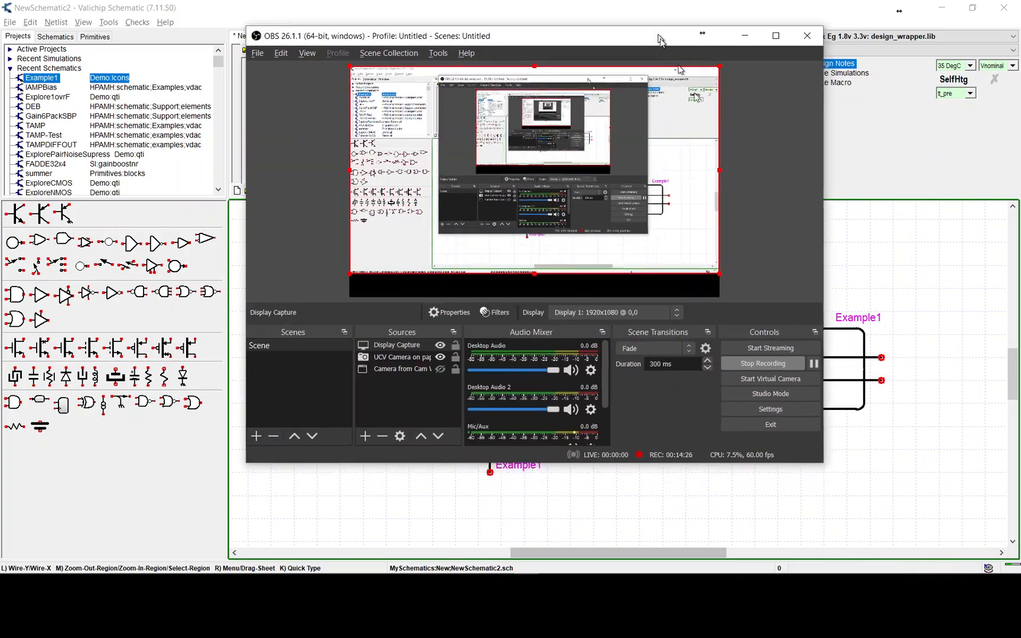